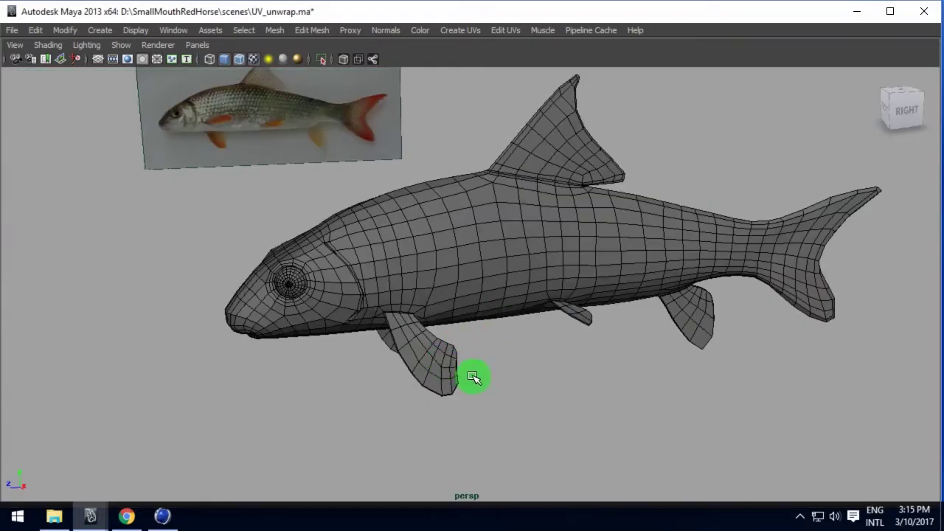
# Tumble the camera around the wireframe fish mesh and its reference photo
pyautogui.moveTo(475, 375)
pyautogui.keyDown('alt'); pyautogui.mouseDown()
pyautogui.moveTo(495, 350)
pyautogui.moveTo(523, 355)
pyautogui.moveTo(392, 291)
pyautogui.moveTo(453, 263)
pyautogui.mouseUp(); pyautogui.keyUp('alt')
# Soften all edges of the fish mesh with Normals > Soften Edge
pyautogui.click(453, 263)
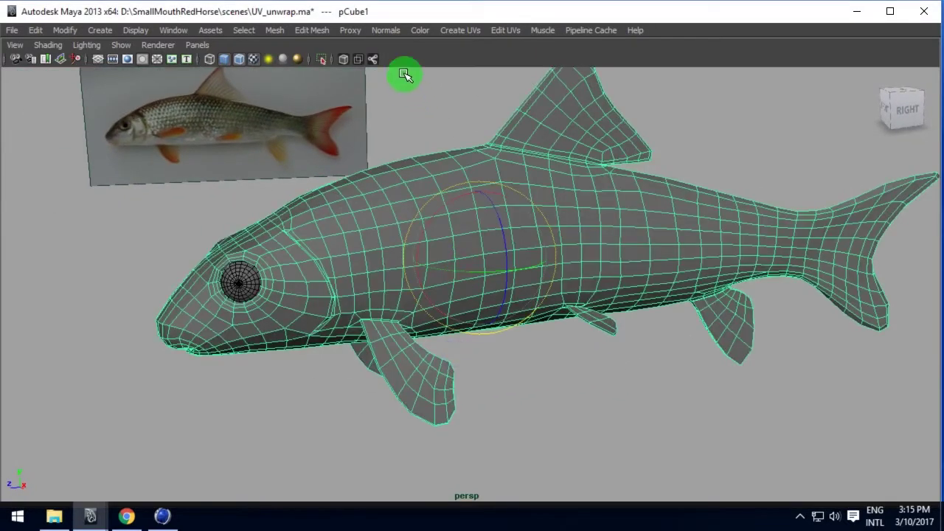
pyautogui.click(386, 30)
pyautogui.click(422, 164)
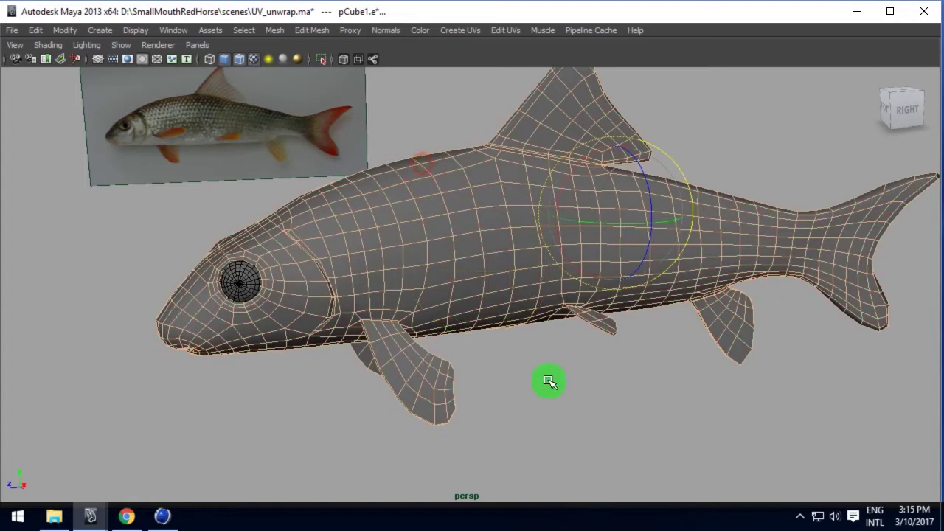
pyautogui.click(572, 409)
# Turn on smooth shading in the viewport and reselect the fish mesh
pyautogui.keyDown('alt'); pyautogui.moveTo(502, 375); pyautogui.dragTo(295, 159); pyautogui.keyUp('alt')
pyautogui.click(244, 65)
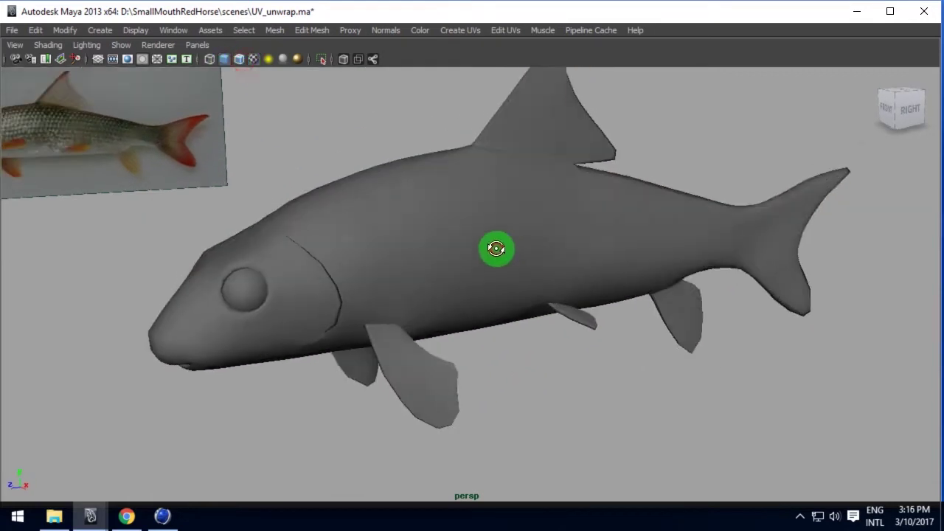
pyautogui.click(491, 246)
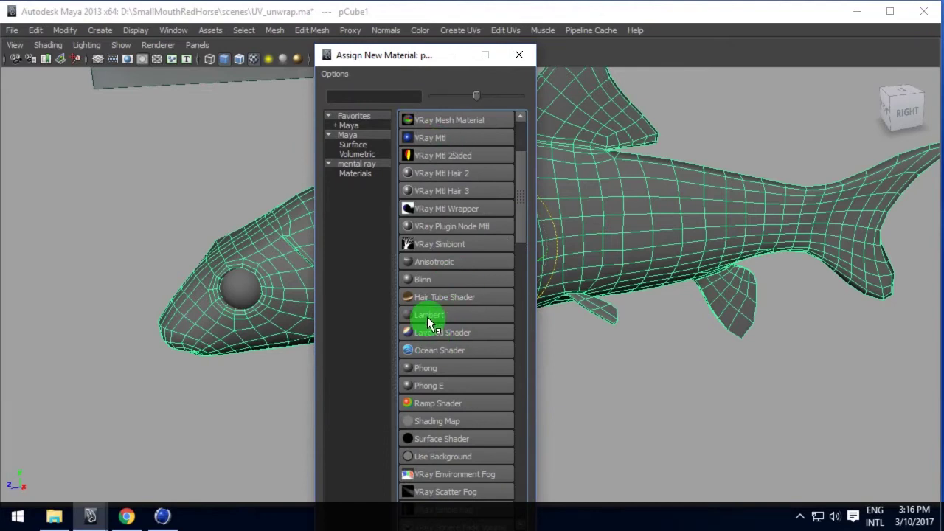
# Assign a new Lambert material and connect a projected File texture to its Color
pyautogui.click(427, 322)
pyautogui.keyDown('alt'); pyautogui.moveTo(421, 322); pyautogui.dragTo(440, 339); pyautogui.keyUp('alt')
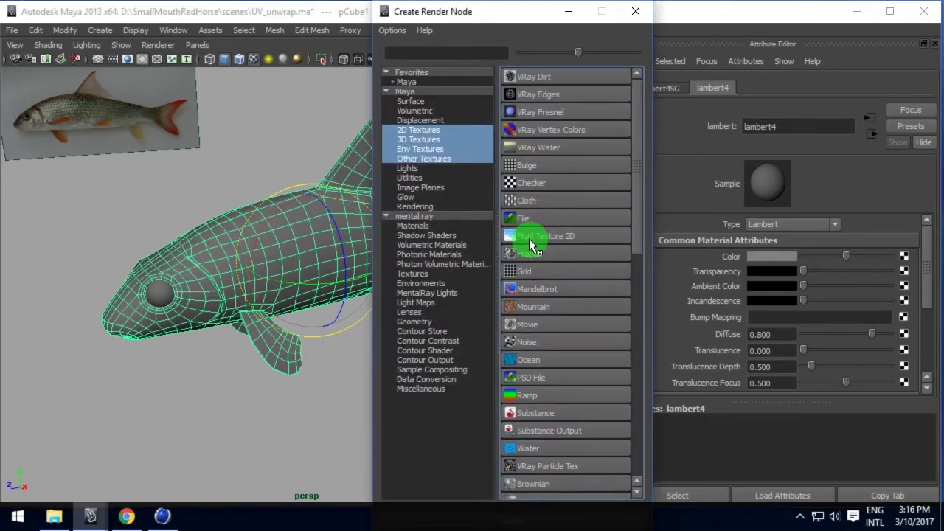
pyautogui.rightClick(526, 223)
pyautogui.moveTo(526, 224)
pyautogui.mouseDown(button='right')
pyautogui.moveTo(550, 242)
pyautogui.moveTo(550, 256)
pyautogui.mouseUp(button='right')
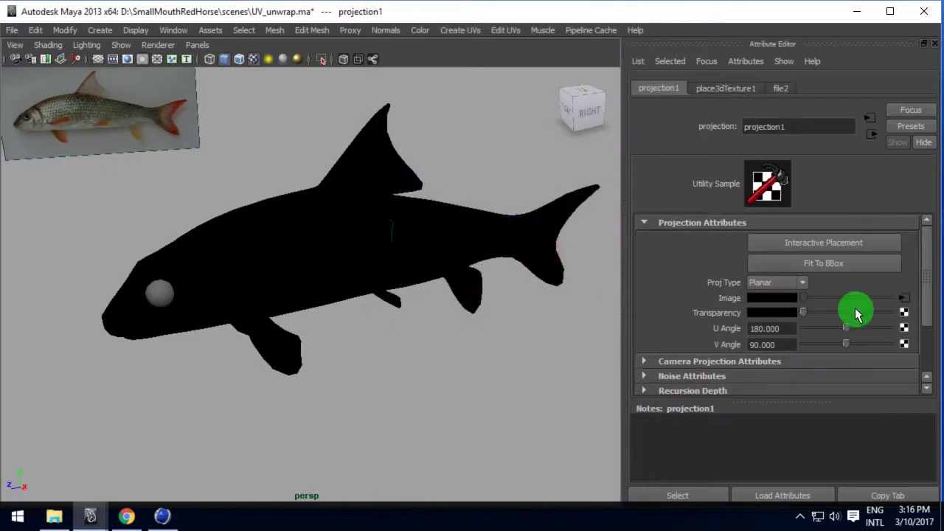
pyautogui.click(906, 295)
# Browse for an image in the file2 texture's attributes, then cancel without choosing one
pyautogui.click(646, 88)
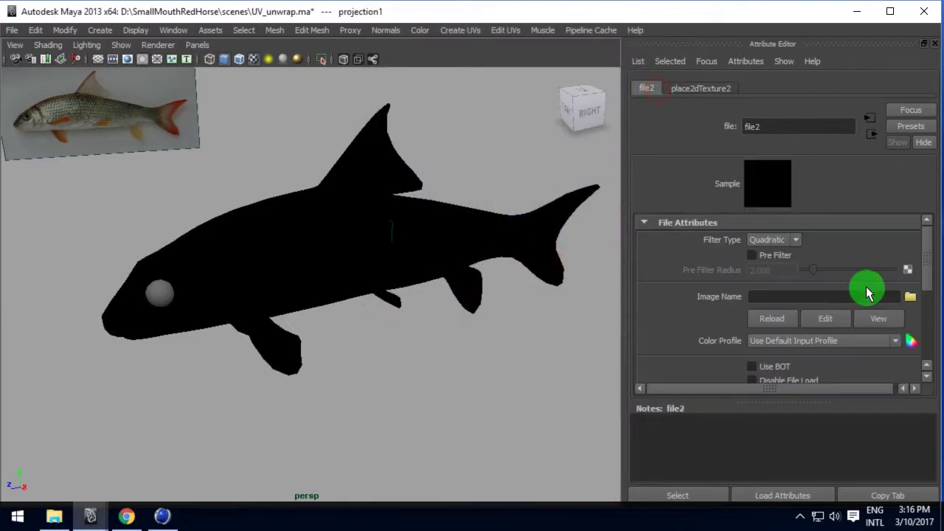
pyautogui.click(909, 302)
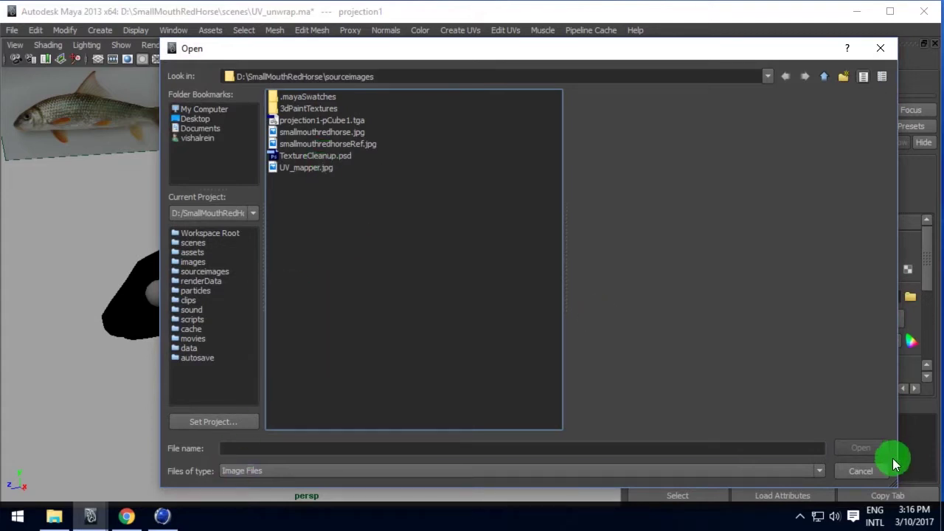
pyautogui.click(861, 472)
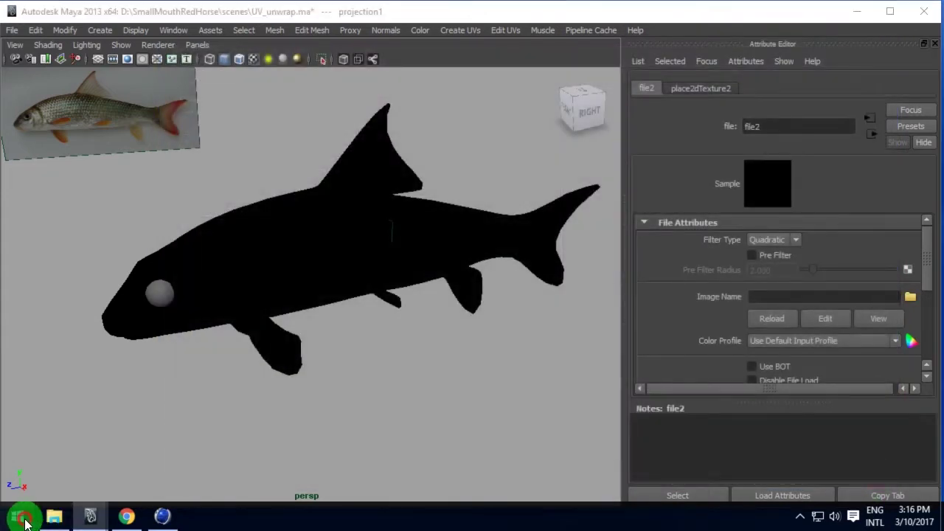
# Launch Adobe Photoshop CS6 from the Start menu and bring up the Open dialog
pyautogui.click(18, 517)
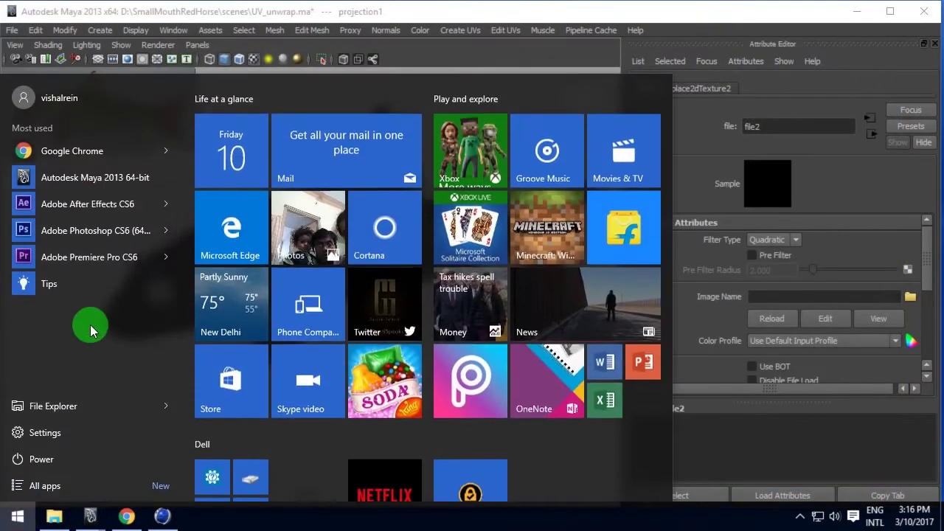
pyautogui.click(120, 232)
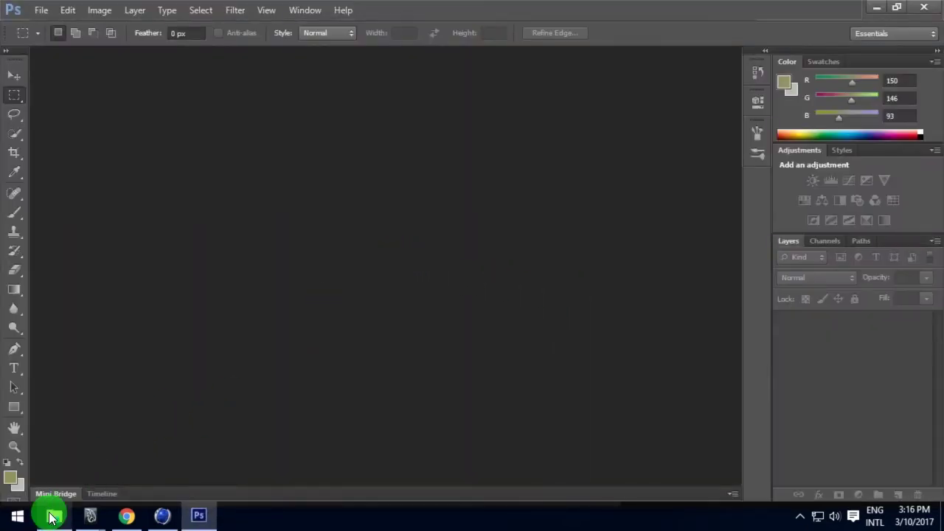
pyautogui.doubleClick(269, 299)
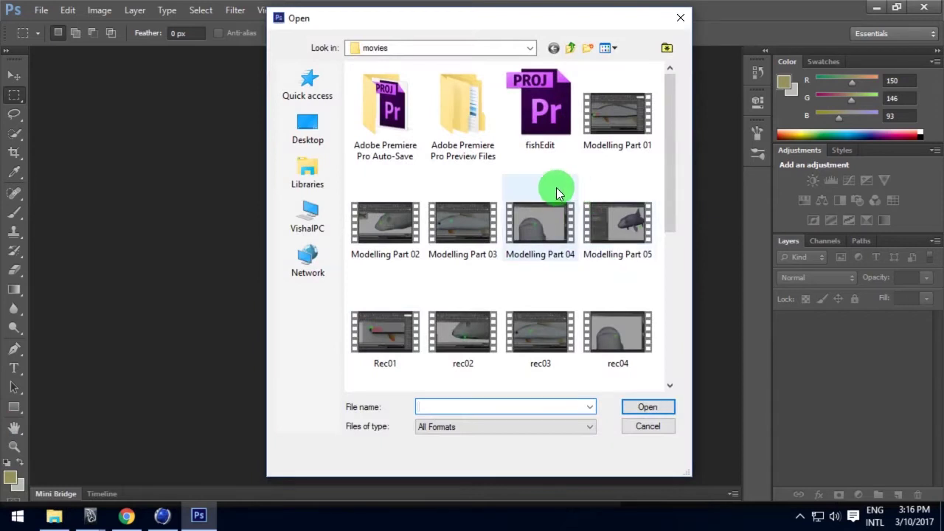
# Open TextureCleanup.psd from the SmallMouthRedHorse sourceimages folder
pyautogui.click(644, 195)
pyautogui.press('BackSpace')
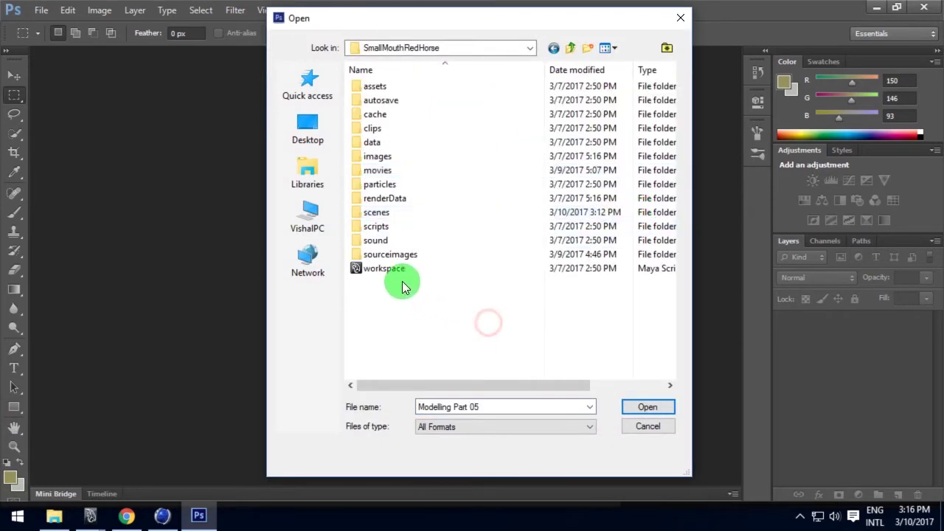
pyautogui.doubleClick(395, 253)
pyautogui.click(480, 264)
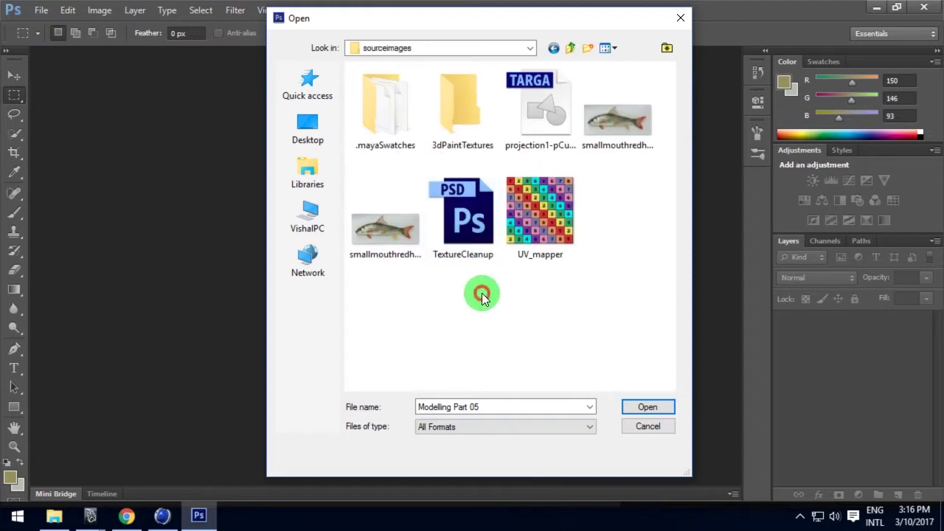
pyautogui.click(633, 407)
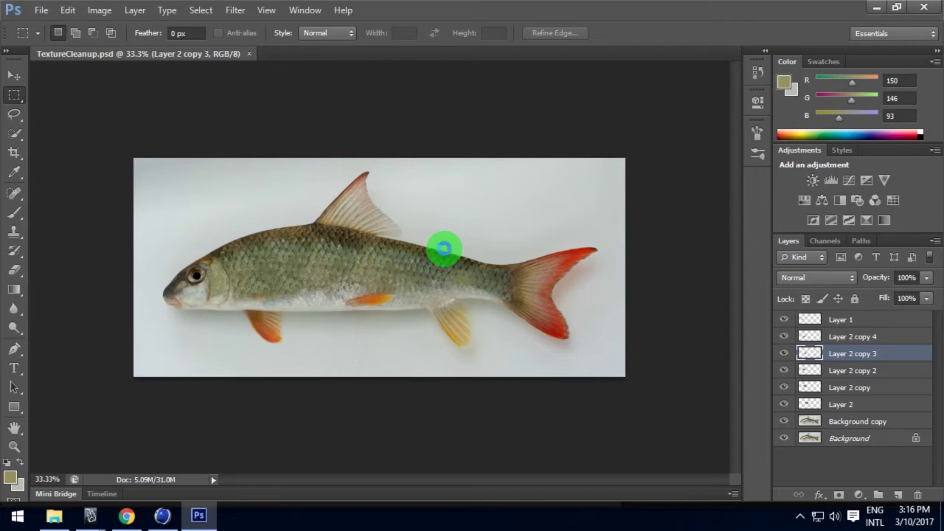
# Save a Targa copy named TextureProjection01.tga, then minimize Photoshop
pyautogui.hotkey('ctrl', 'shift', 's')
pyautogui.moveTo(444, 280); pyautogui.dragTo(519, 281)
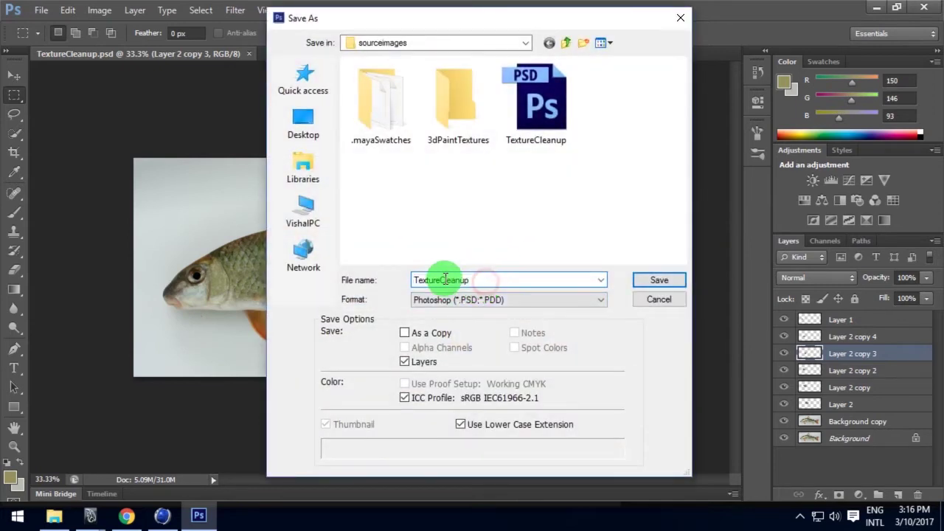
pyautogui.press('BackSpace')
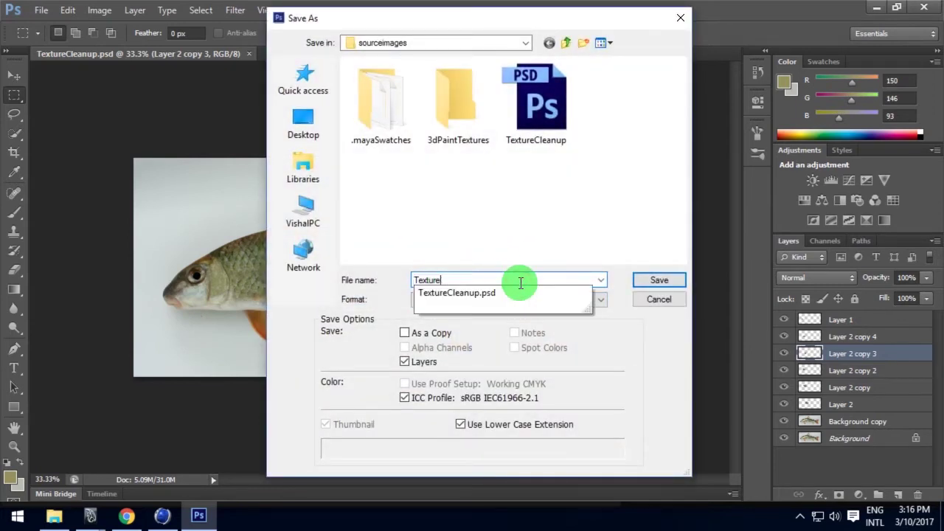
pyautogui.write('Projection01')
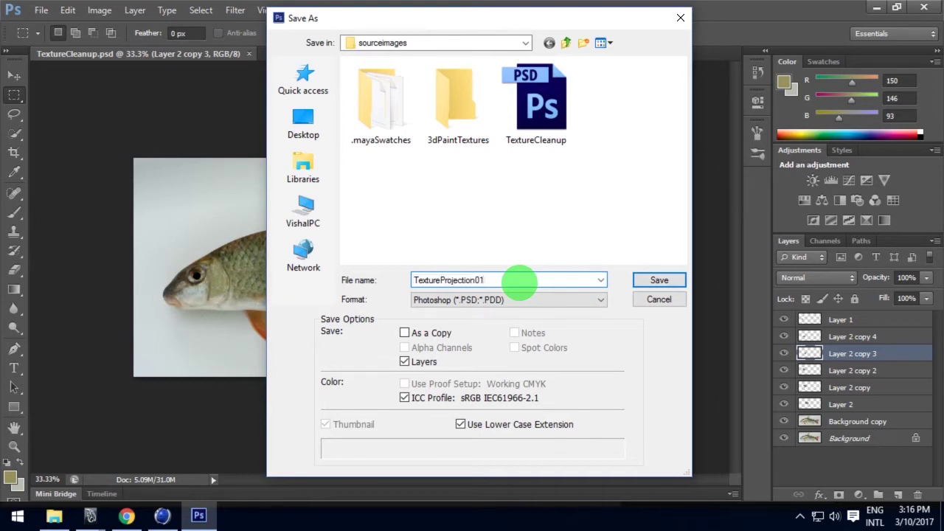
pyautogui.write('t')
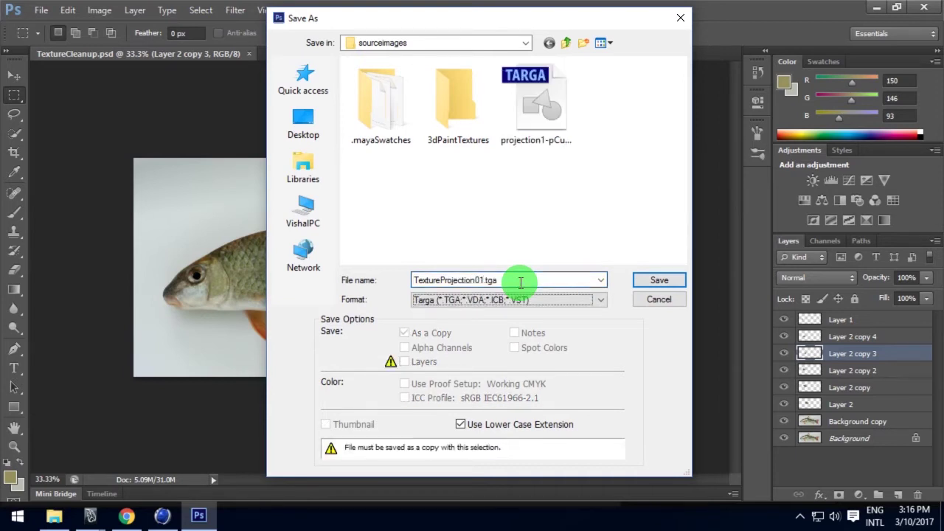
pyautogui.press('Return')
pyautogui.press('Return')
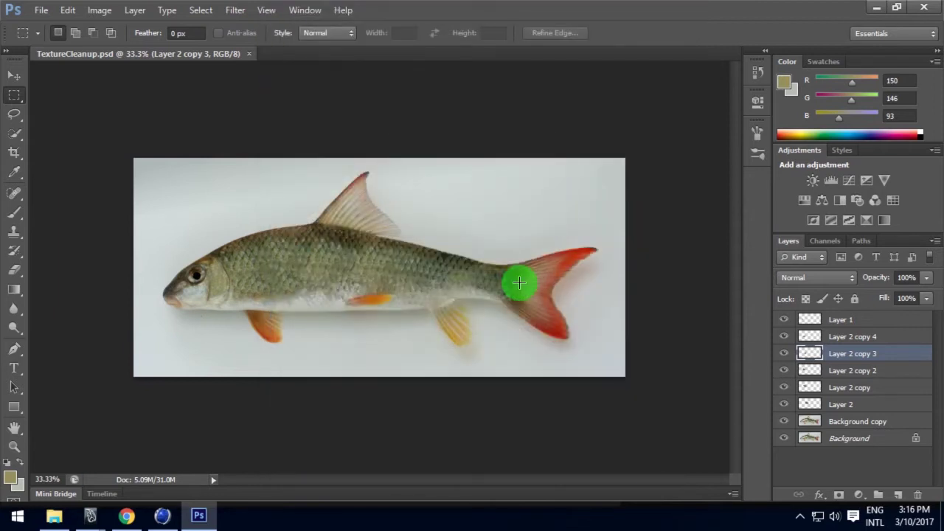
pyautogui.click(879, 7)
# Load TextureProjection01.tga as file2's image so the photo shows on the fish
pyautogui.click(908, 295)
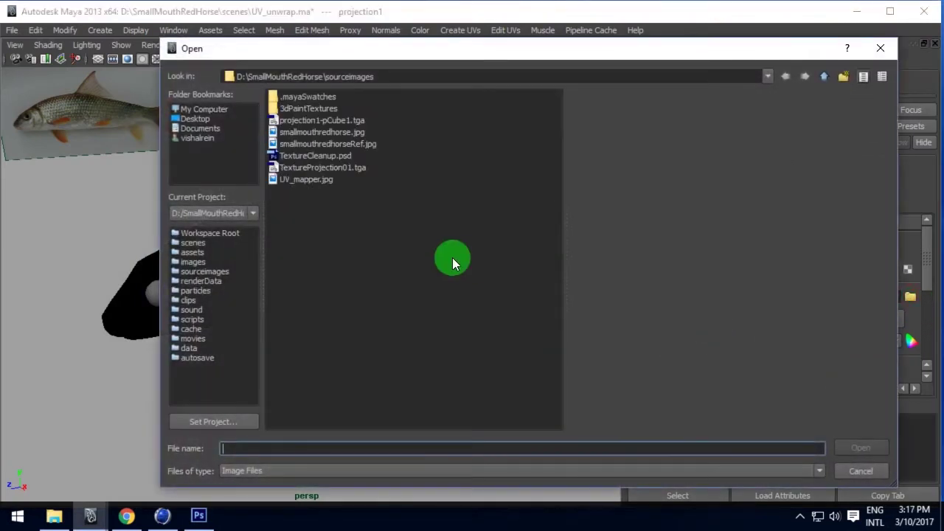
pyautogui.doubleClick(325, 168)
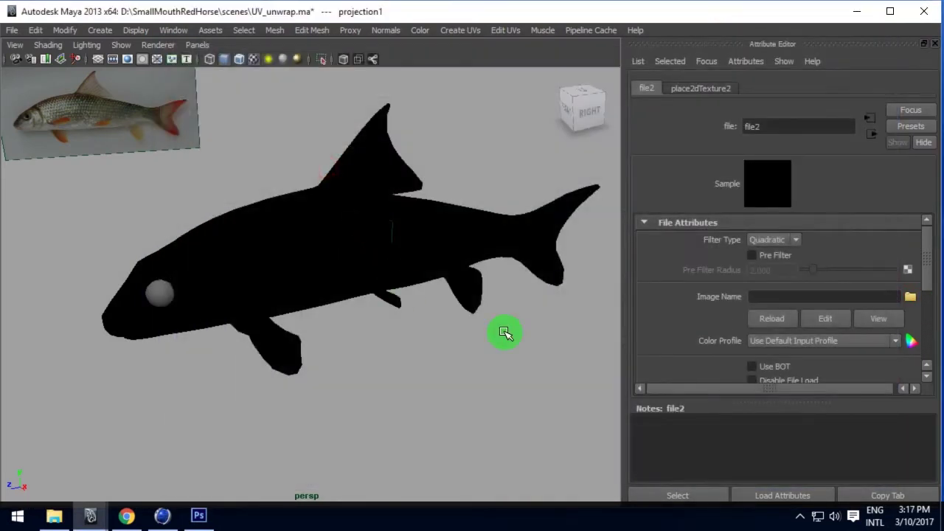
pyautogui.click(871, 135)
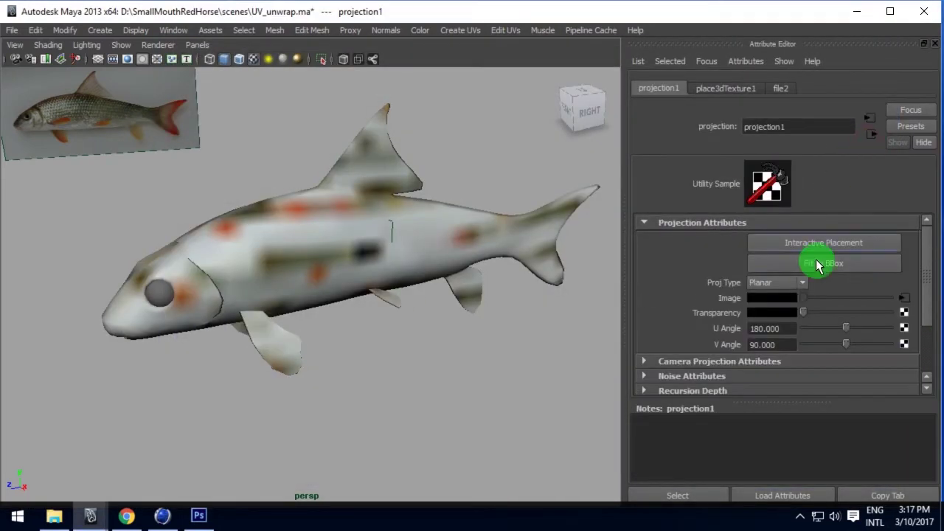
pyautogui.click(788, 284)
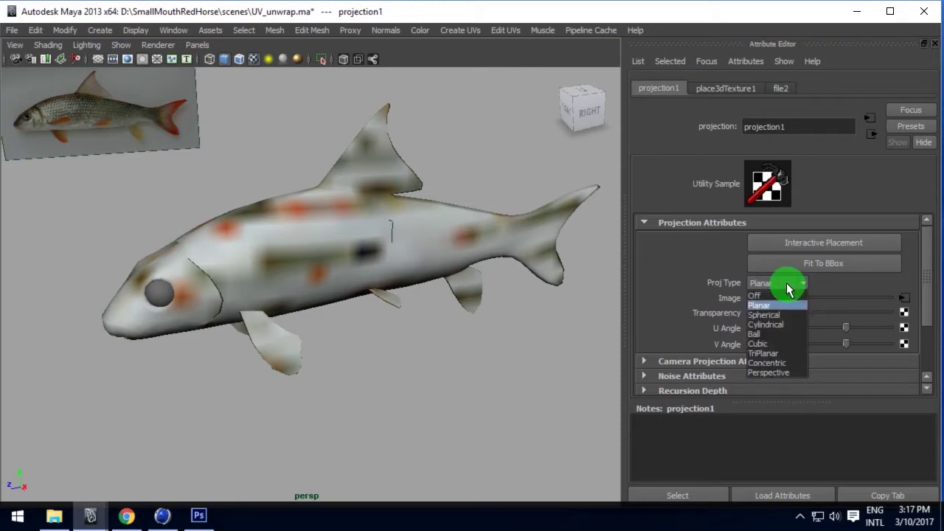
# Set projection1's Proj Type to Planar, leaving Link To Camera at None
pyautogui.click(762, 374)
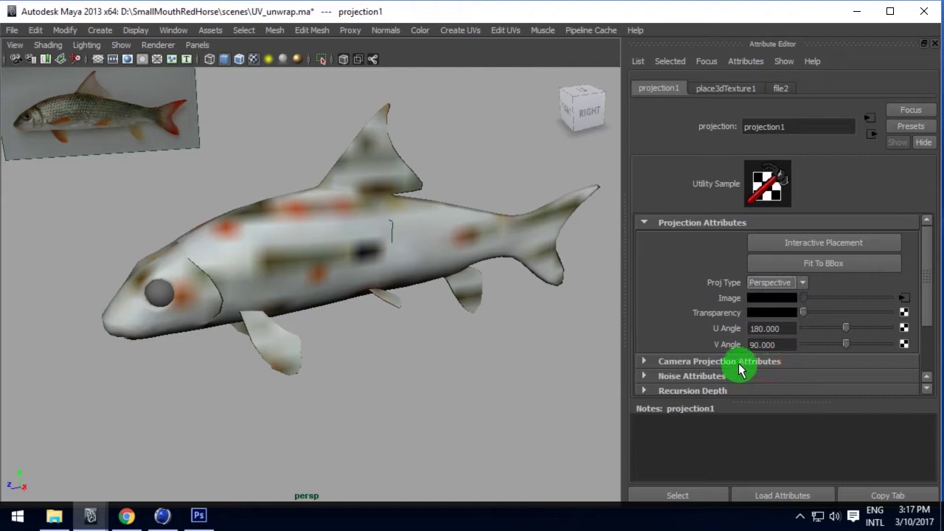
pyautogui.click(743, 362)
pyautogui.scroll(-2, 742, 360)
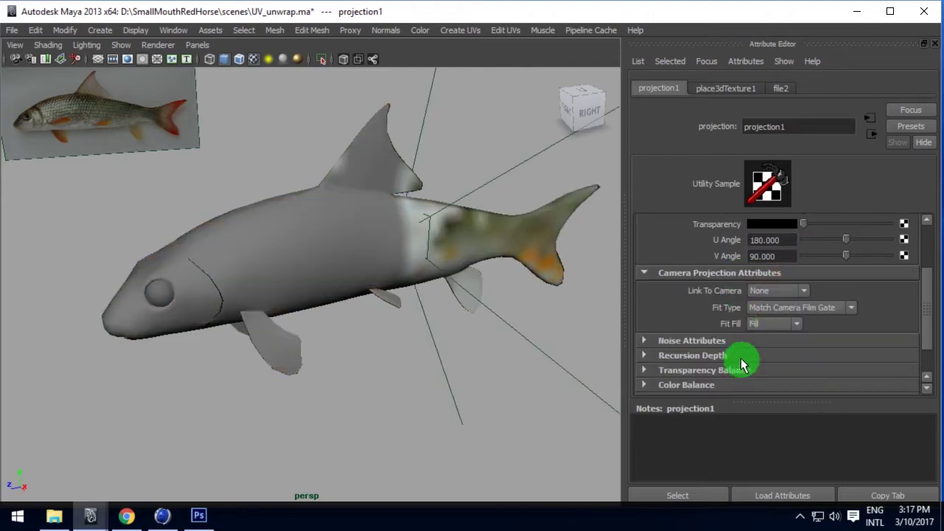
pyautogui.click(784, 309)
pyautogui.click(784, 295)
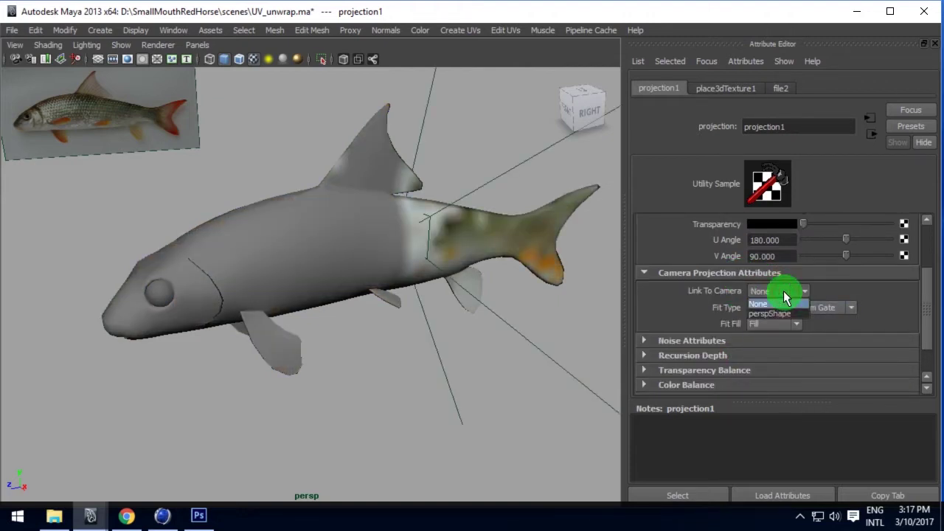
pyautogui.click(785, 301)
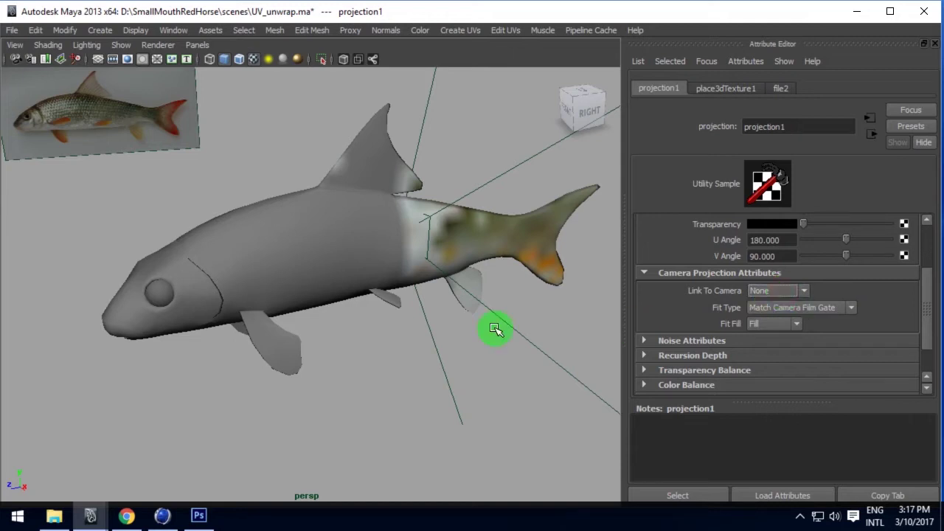
pyautogui.scroll(2, 791, 284)
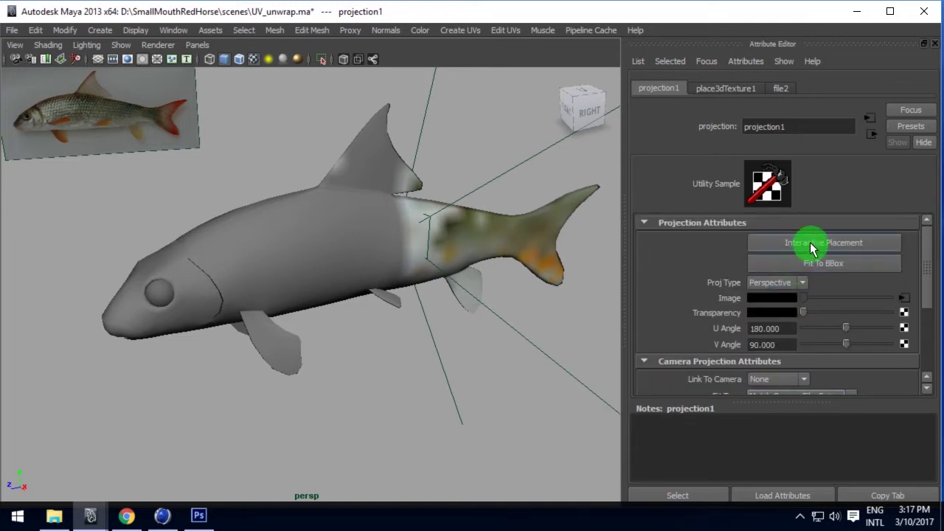
pyautogui.click(803, 283)
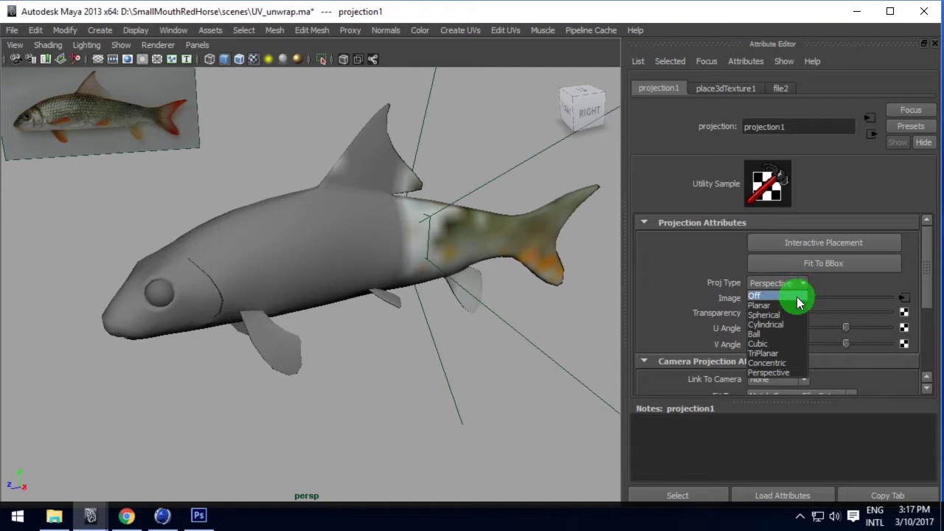
pyautogui.click(797, 305)
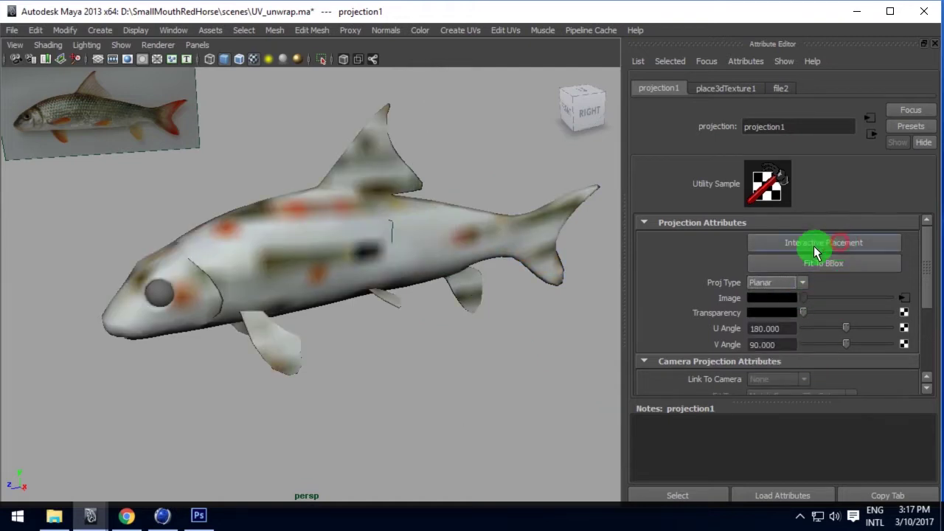
# Switch the viewport to High Quality Rendering and orbit to see the fish side-on
pyautogui.click(155, 47)
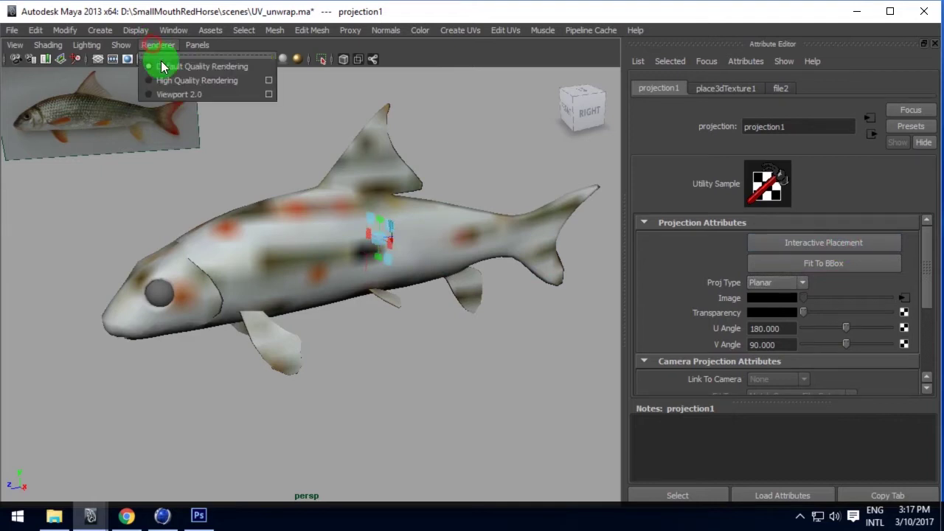
pyautogui.click(165, 74)
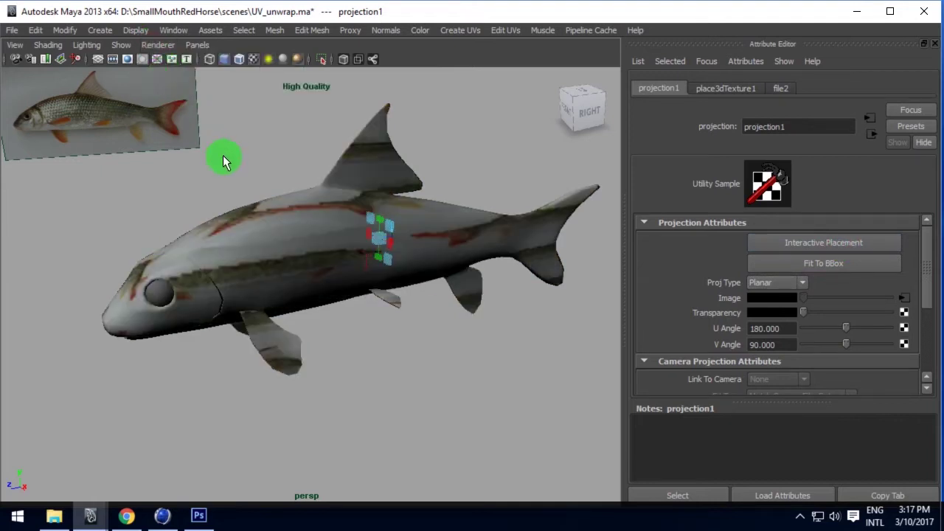
pyautogui.moveTo(380, 257)
pyautogui.keyDown('alt'); pyautogui.mouseDown()
pyautogui.moveTo(389, 248)
pyautogui.moveTo(375, 301)
pyautogui.moveTo(447, 276)
pyautogui.mouseUp(); pyautogui.keyUp('alt')
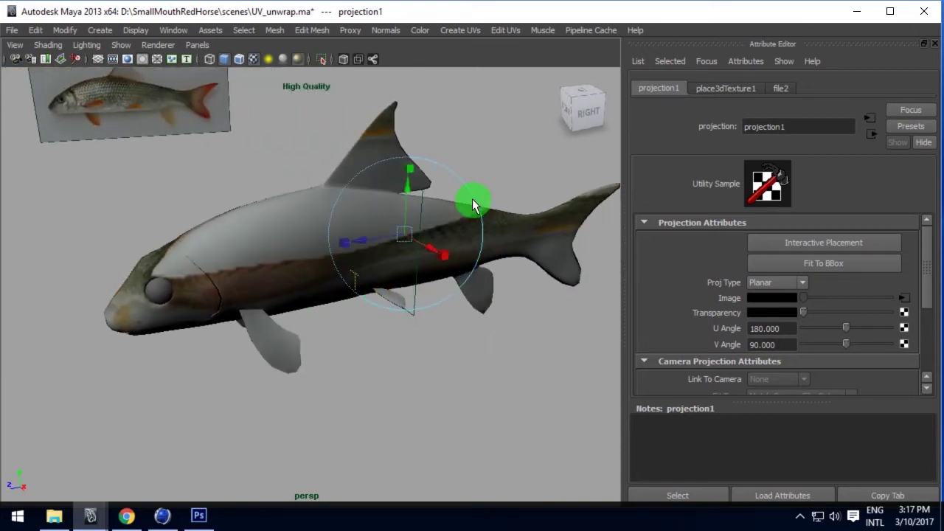
pyautogui.moveTo(426, 261)
pyautogui.mouseDown()
pyautogui.moveTo(399, 256)
pyautogui.moveTo(473, 253)
pyautogui.moveTo(500, 238)
pyautogui.moveTo(375, 255)
pyautogui.moveTo(443, 253)
pyautogui.moveTo(418, 262)
pyautogui.mouseUp()
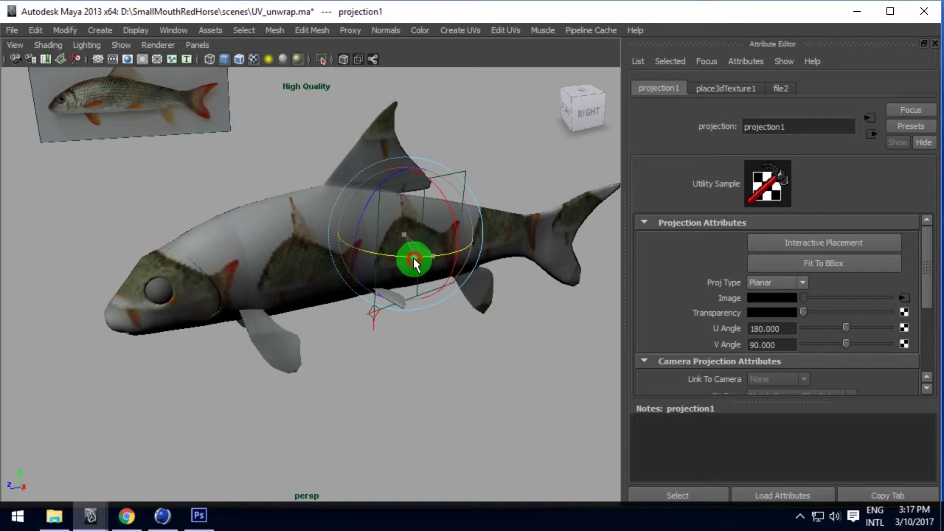
pyautogui.moveTo(354, 318)
pyautogui.keyDown('alt'); pyautogui.mouseDown()
pyautogui.moveTo(456, 359)
pyautogui.moveTo(384, 253)
pyautogui.moveTo(440, 414)
pyautogui.moveTo(328, 379)
pyautogui.moveTo(290, 322)
pyautogui.moveTo(251, 359)
pyautogui.mouseUp(); pyautogui.keyUp('alt')
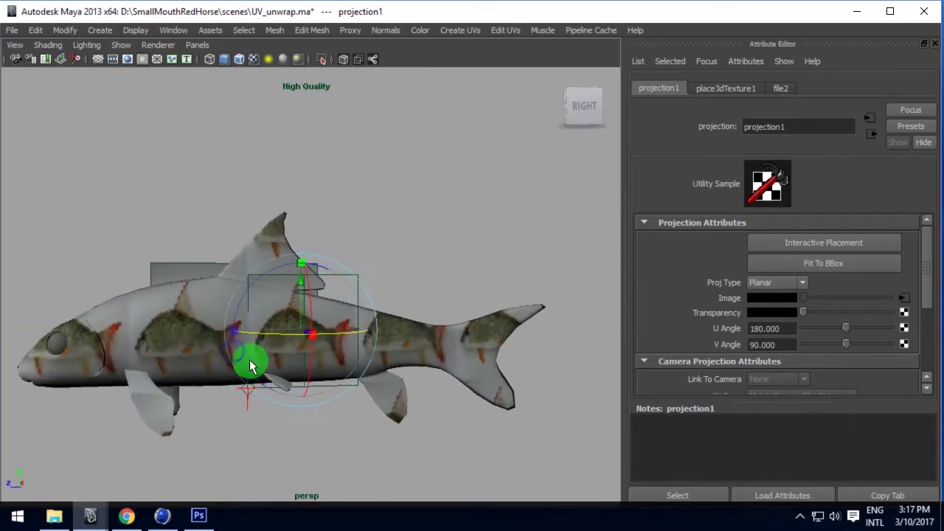
# Show the projection's placement handles and scale it wider to cover the whole fish
pyautogui.click(245, 408)
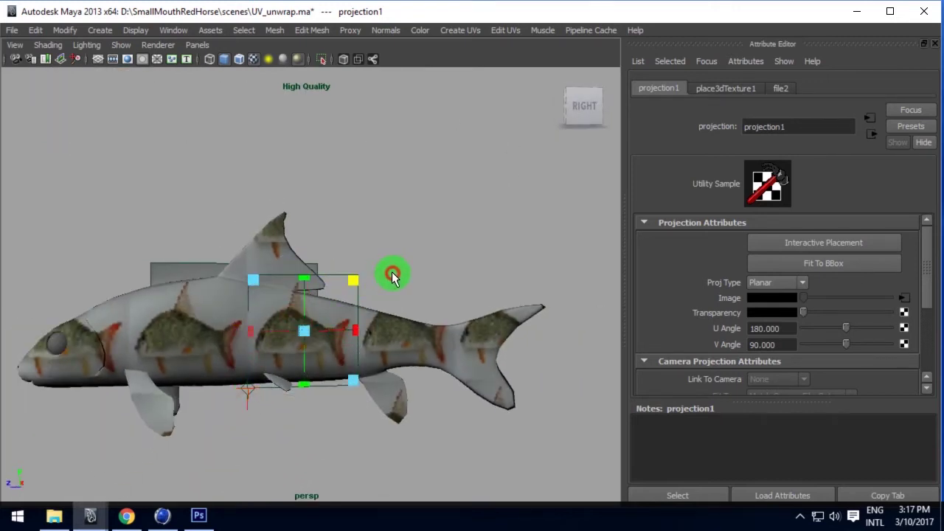
pyautogui.moveTo(392, 276); pyautogui.dragTo(402, 267)
pyautogui.moveTo(391, 330); pyautogui.dragTo(489, 333)
pyautogui.moveTo(376, 336); pyautogui.dragTo(376, 337)
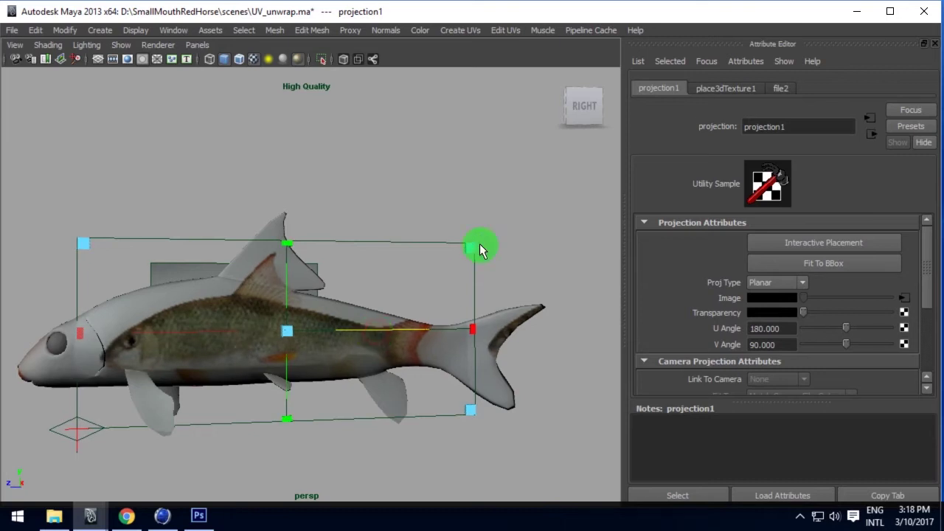
pyautogui.moveTo(494, 244)
pyautogui.mouseDown()
pyautogui.moveTo(502, 234)
pyautogui.moveTo(573, 229)
pyautogui.mouseUp()
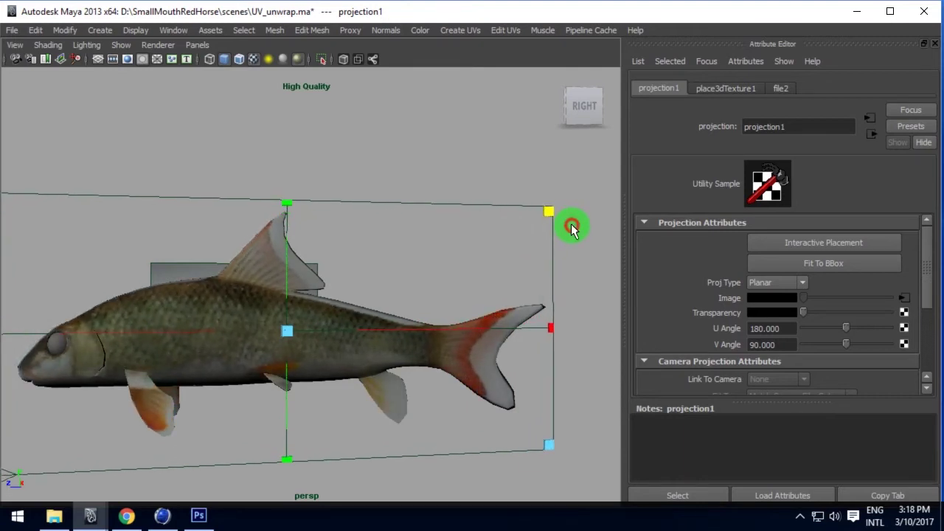
pyautogui.moveTo(441, 333); pyautogui.dragTo(443, 334)
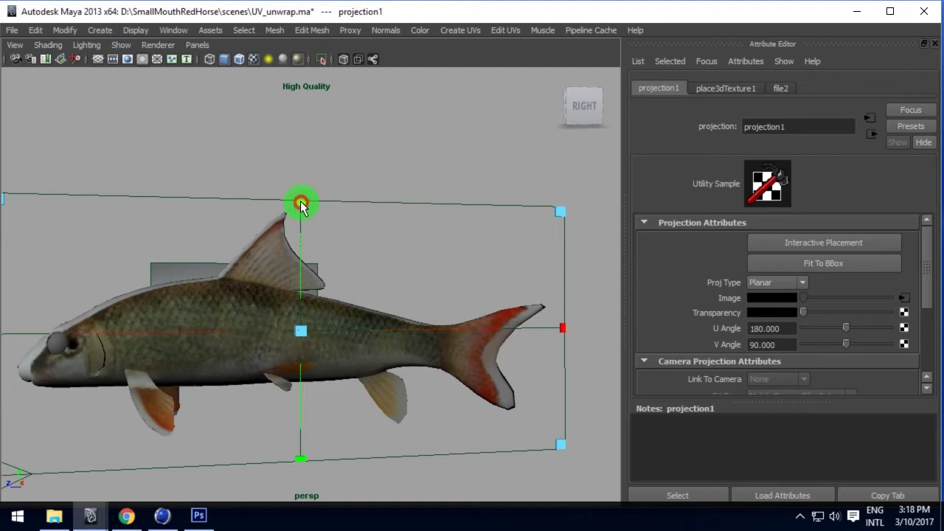
pyautogui.moveTo(303, 200); pyautogui.dragTo(305, 205)
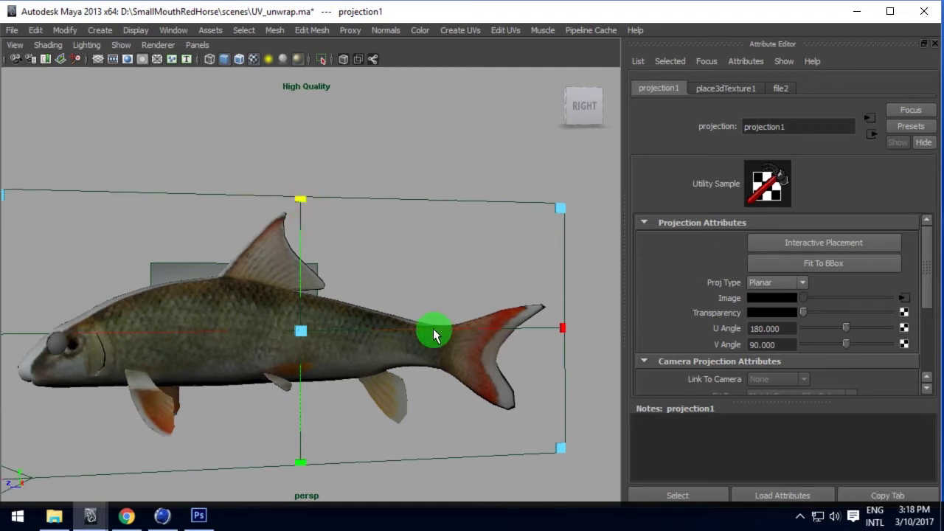
# Face the projection square-on, nudge it tailward and raise its top above the dorsal fin
pyautogui.moveTo(416, 354)
pyautogui.keyDown('alt'); pyautogui.mouseDown()
pyautogui.moveTo(362, 354)
pyautogui.moveTo(569, 333)
pyautogui.mouseUp(); pyautogui.keyUp('alt')
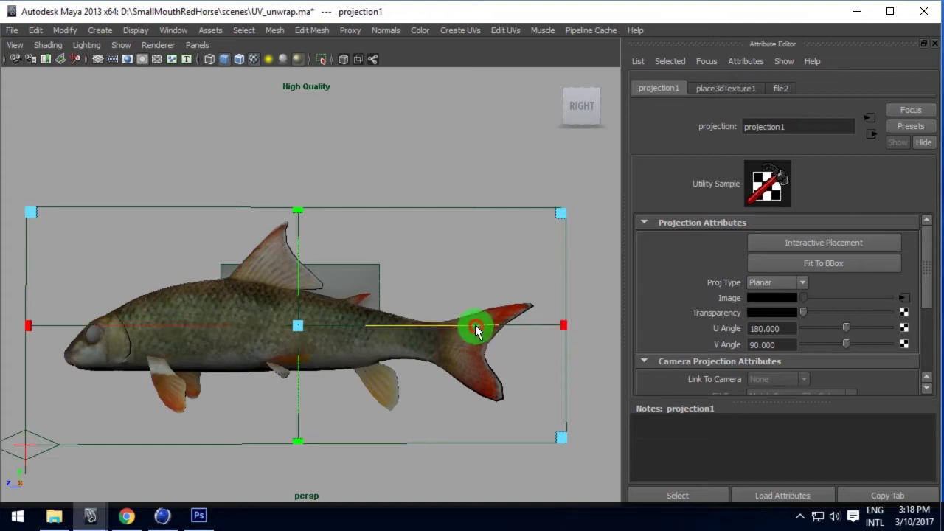
pyautogui.moveTo(475, 330); pyautogui.dragTo(481, 326)
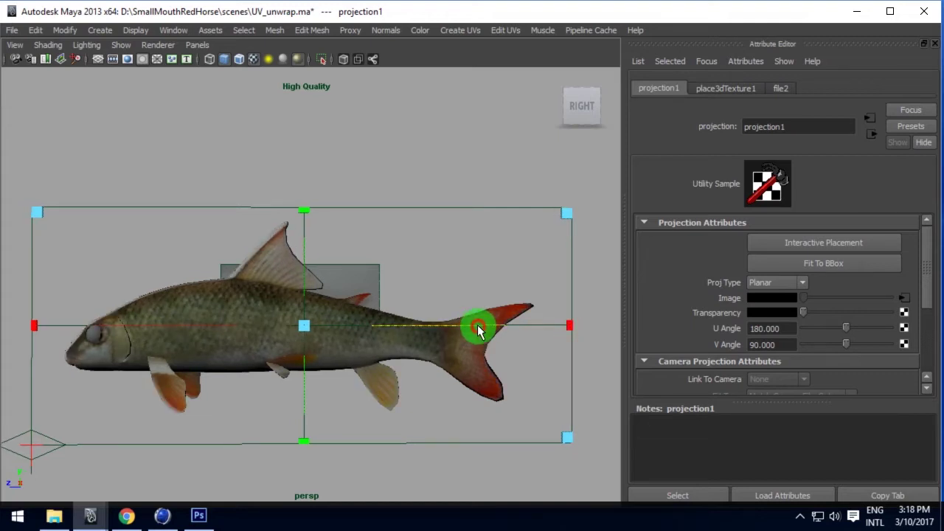
pyautogui.scroll(3, 440, 402)
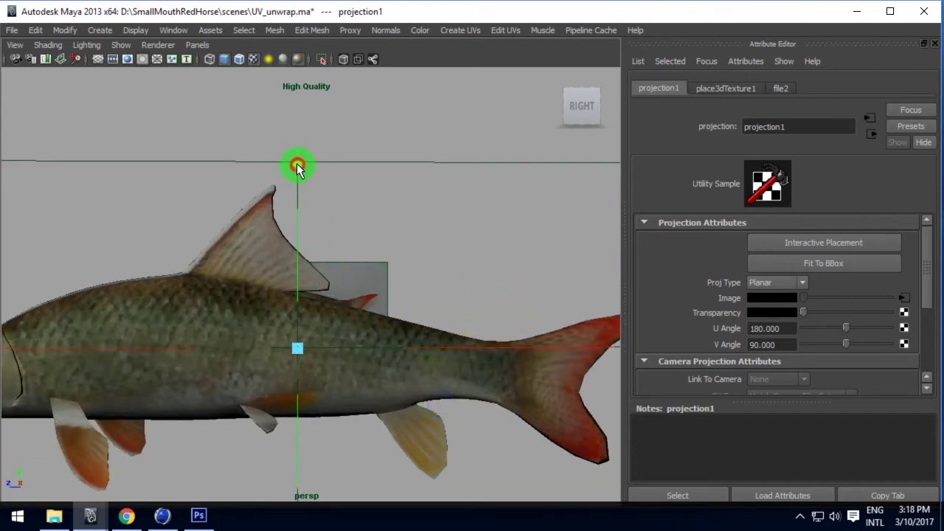
pyautogui.moveTo(296, 163); pyautogui.dragTo(298, 156)
pyautogui.keyDown('alt'); pyautogui.moveTo(299, 158); pyautogui.dragTo(236, 287, button='right'); pyautogui.keyUp('alt')
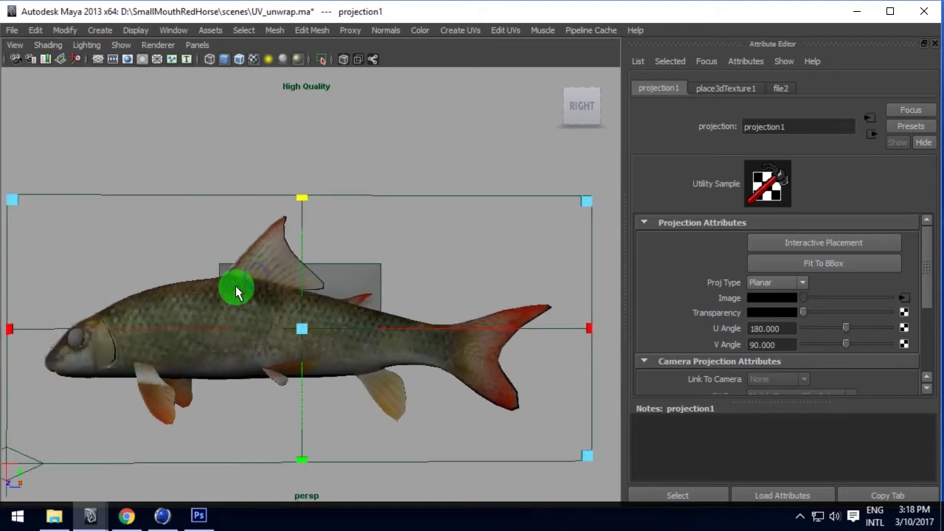
pyautogui.moveTo(236, 287)
pyautogui.keyDown('alt'); pyautogui.mouseDown()
pyautogui.moveTo(273, 297)
pyautogui.moveTo(194, 297)
pyautogui.moveTo(284, 337)
pyautogui.moveTo(331, 337)
pyautogui.moveTo(320, 308)
pyautogui.moveTo(424, 377)
pyautogui.moveTo(356, 359)
pyautogui.moveTo(318, 327)
pyautogui.moveTo(299, 350)
pyautogui.moveTo(312, 347)
pyautogui.mouseUp(); pyautogui.keyUp('alt')
# Switch to the side view, recentre the fish, and fine-tune the projection's position
pyautogui.press('space')
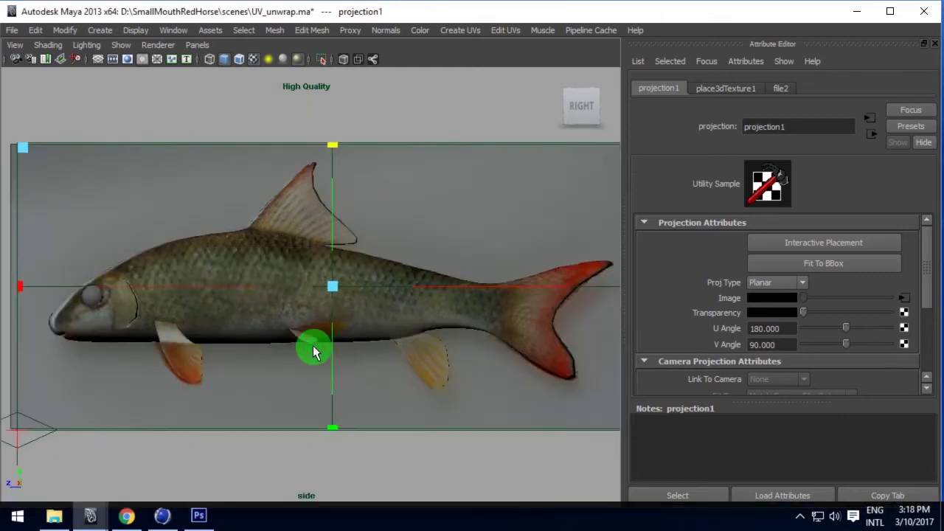
pyautogui.scroll(-2, 238, 320)
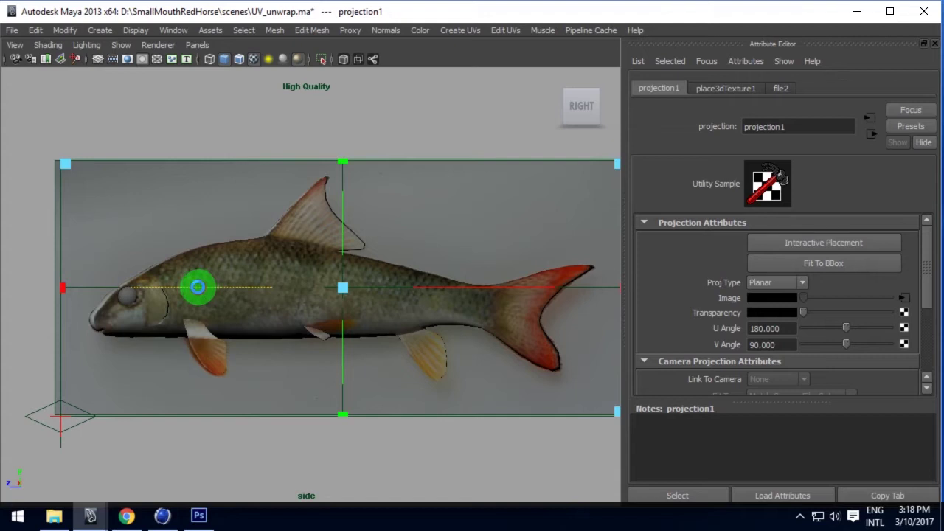
pyautogui.moveTo(197, 287); pyautogui.dragTo(197, 290)
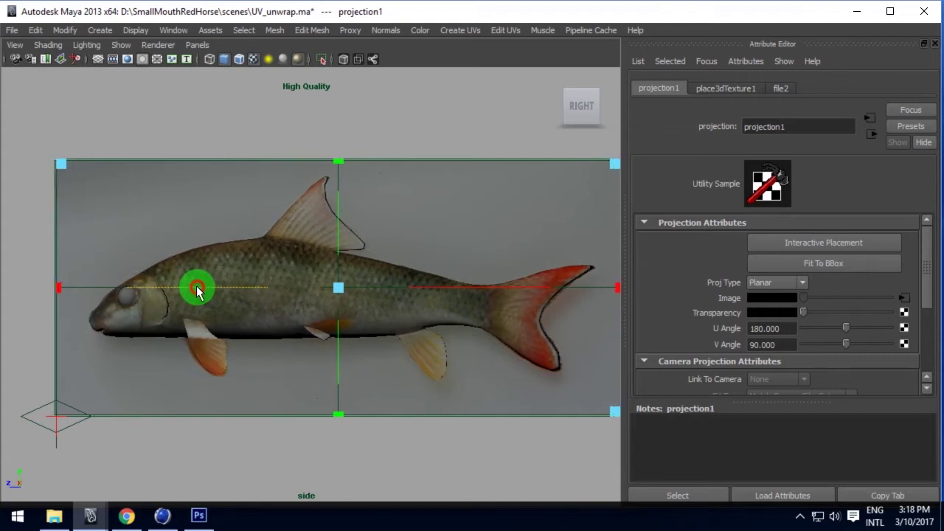
pyautogui.keyDown('alt'); pyautogui.moveTo(197, 287); pyautogui.dragTo(527, 288, button='middle'); pyautogui.keyUp('alt')
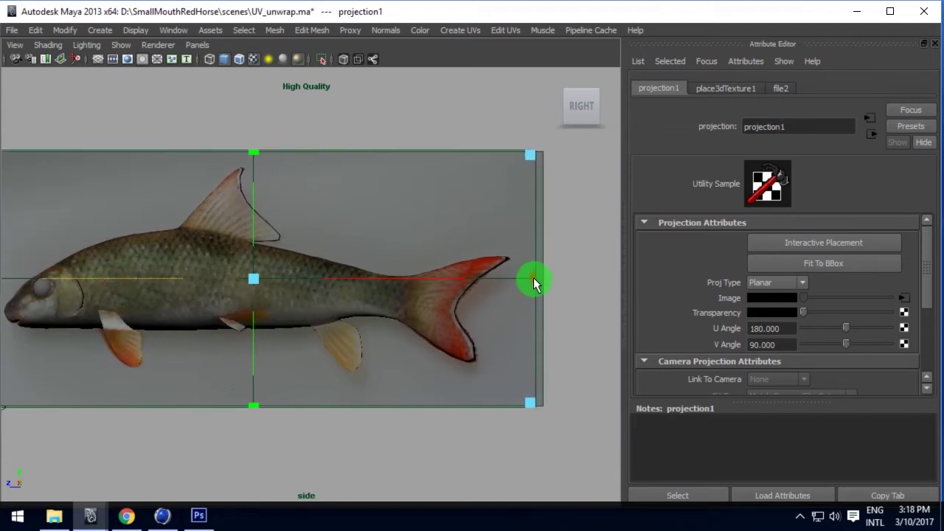
pyautogui.click(538, 279)
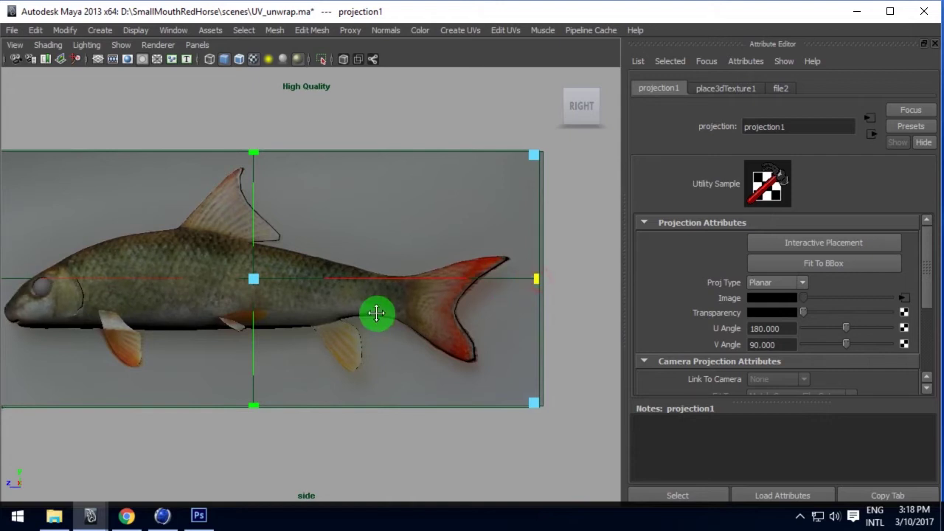
pyautogui.keyDown('alt'); pyautogui.moveTo(375, 313); pyautogui.dragTo(386, 309, button='middle'); pyautogui.keyUp('alt')
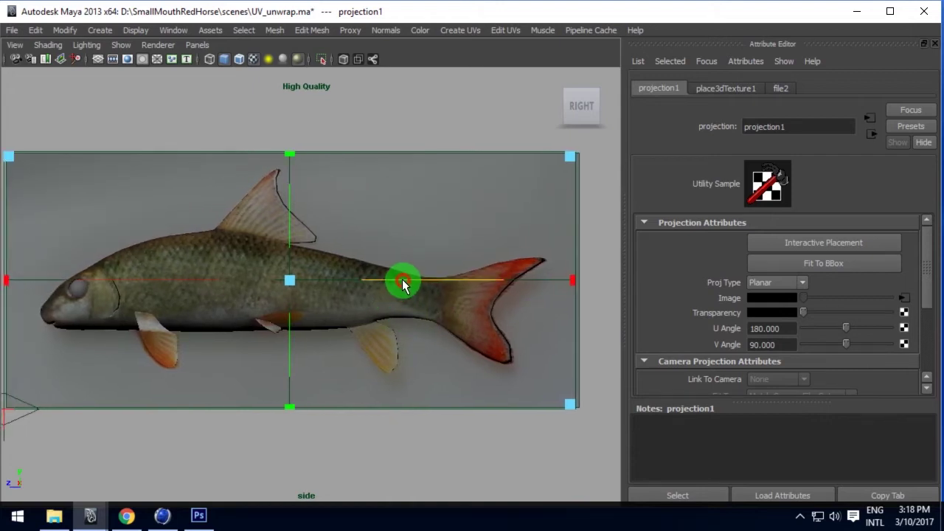
pyautogui.moveTo(399, 279); pyautogui.dragTo(407, 283)
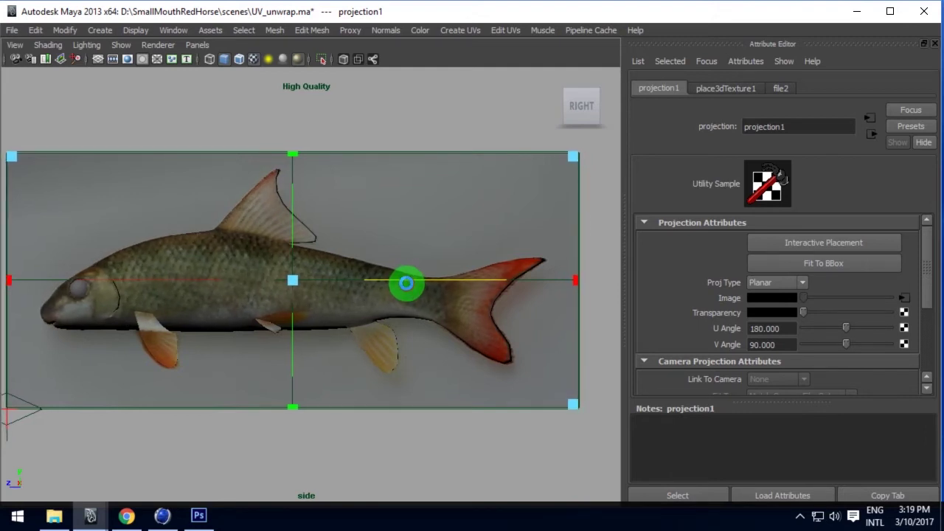
# Orbit around the textured fish to inspect the projection on the fins and tail
pyautogui.moveTo(381, 300)
pyautogui.keyDown('alt'); pyautogui.mouseDown()
pyautogui.moveTo(413, 344)
pyautogui.moveTo(467, 359)
pyautogui.moveTo(450, 310)
pyautogui.moveTo(405, 273)
pyautogui.moveTo(411, 228)
pyautogui.moveTo(396, 329)
pyautogui.mouseUp(); pyautogui.keyUp('alt')
pyautogui.keyDown('alt'); pyautogui.moveTo(397, 329); pyautogui.dragTo(310, 304, button='right'); pyautogui.keyUp('alt')
pyautogui.moveTo(311, 304)
pyautogui.keyDown('alt'); pyautogui.mouseDown()
pyautogui.moveTo(285, 306)
pyautogui.moveTo(312, 274)
pyautogui.moveTo(363, 306)
pyautogui.moveTo(322, 312)
pyautogui.moveTo(228, 289)
pyautogui.moveTo(226, 308)
pyautogui.moveTo(340, 319)
pyautogui.moveTo(392, 341)
pyautogui.moveTo(352, 327)
pyautogui.moveTo(376, 327)
pyautogui.mouseUp(); pyautogui.keyUp('alt')
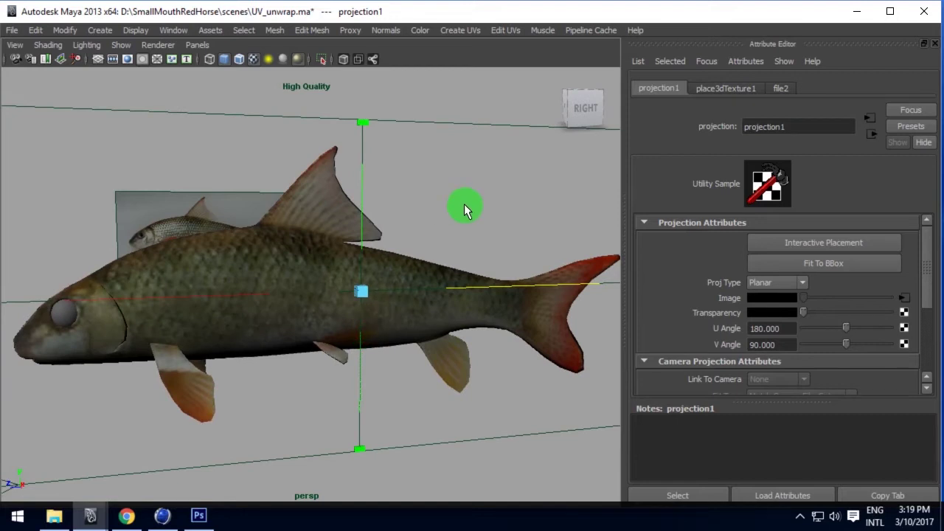
# Open the Hypershade and graph the fish's lambert4 network with projection1, file2 and lambert4SG
pyautogui.click(173, 30)
pyautogui.moveTo(204, 66)
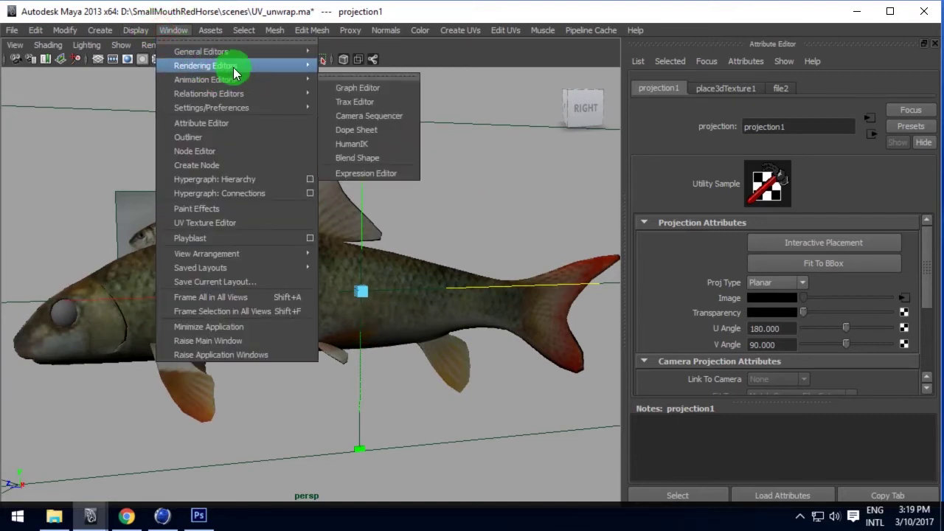
pyautogui.click(357, 102)
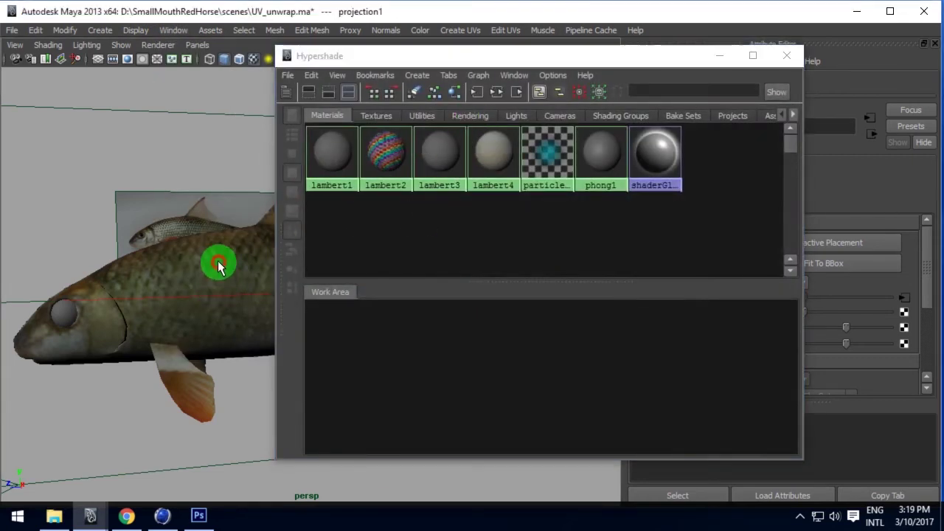
pyautogui.click(218, 266)
pyautogui.click(453, 92)
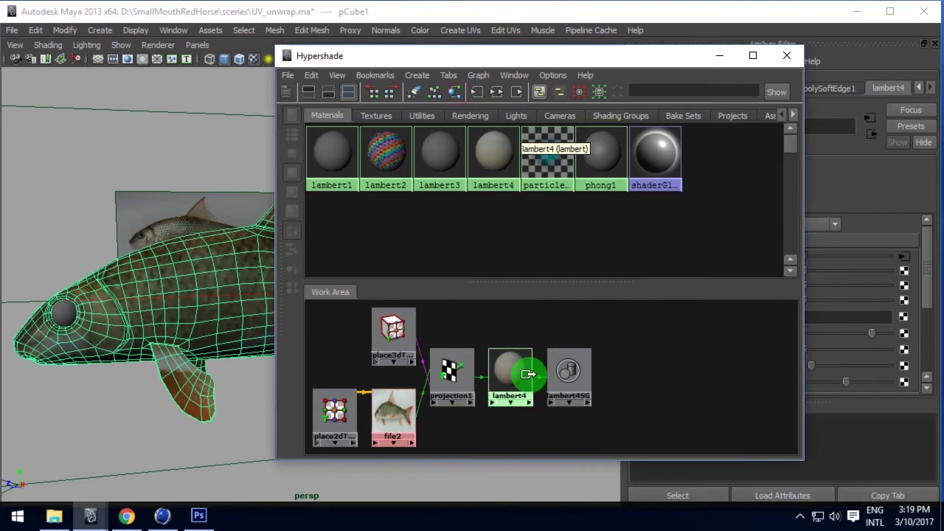
pyautogui.click(312, 76)
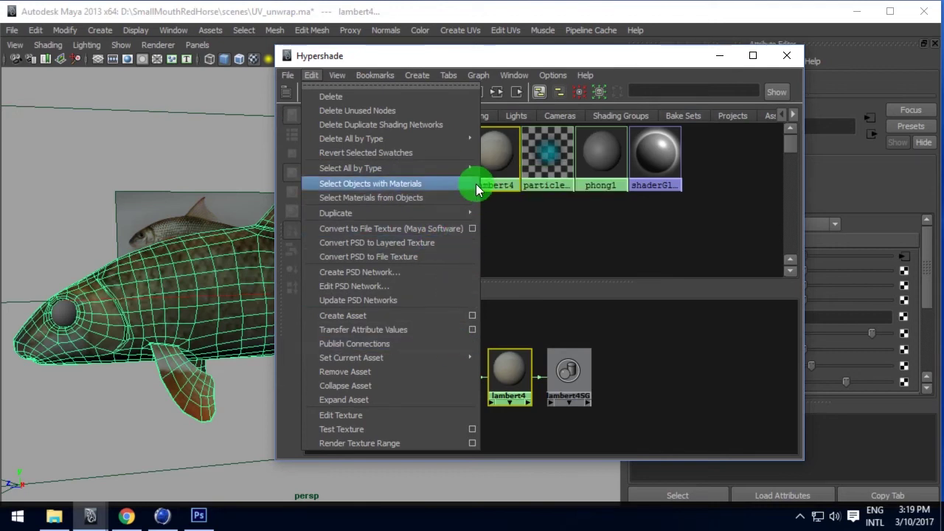
# Convert lambert4 to a 4096×4096 Targa file texture, creating file3 and lambert5, then minimize Hypershade
pyautogui.click(473, 229)
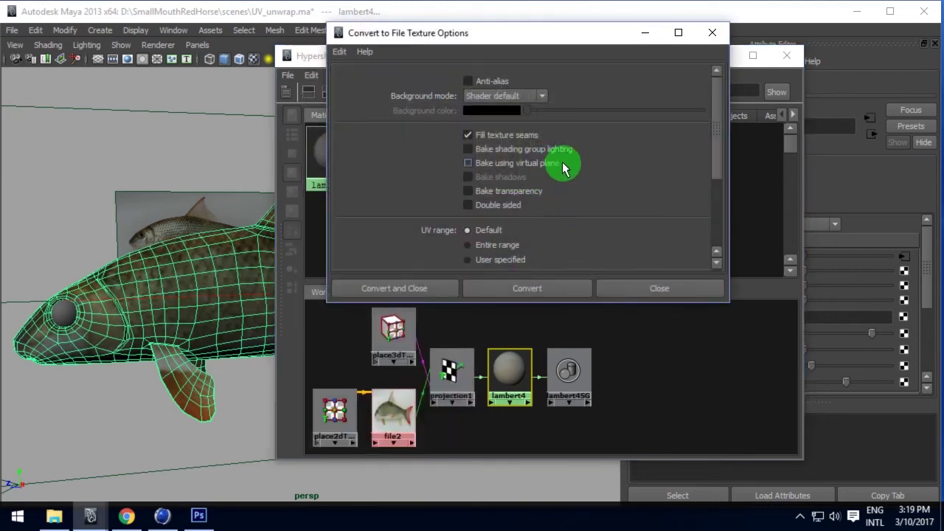
pyautogui.scroll(-3, 581, 171)
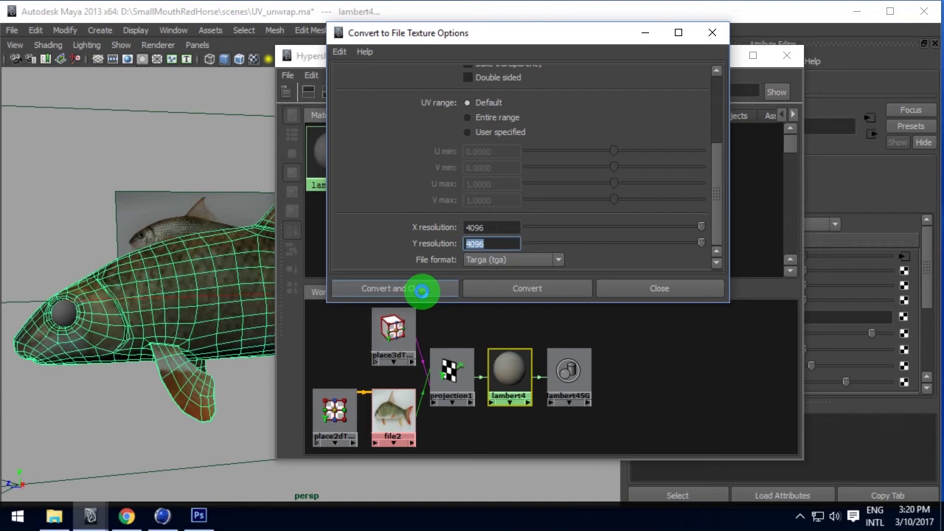
pyautogui.write('4096')
pyautogui.click(422, 290)
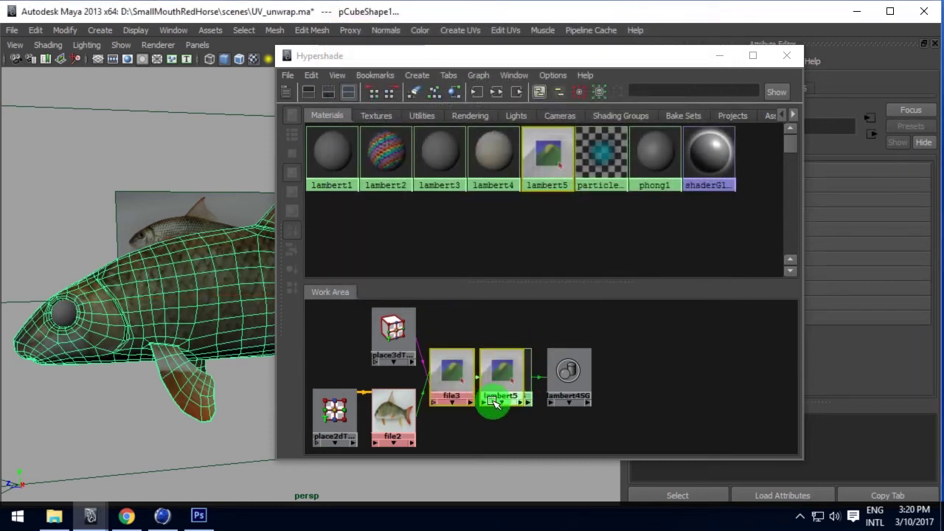
pyautogui.moveTo(493, 402); pyautogui.dragTo(652, 362)
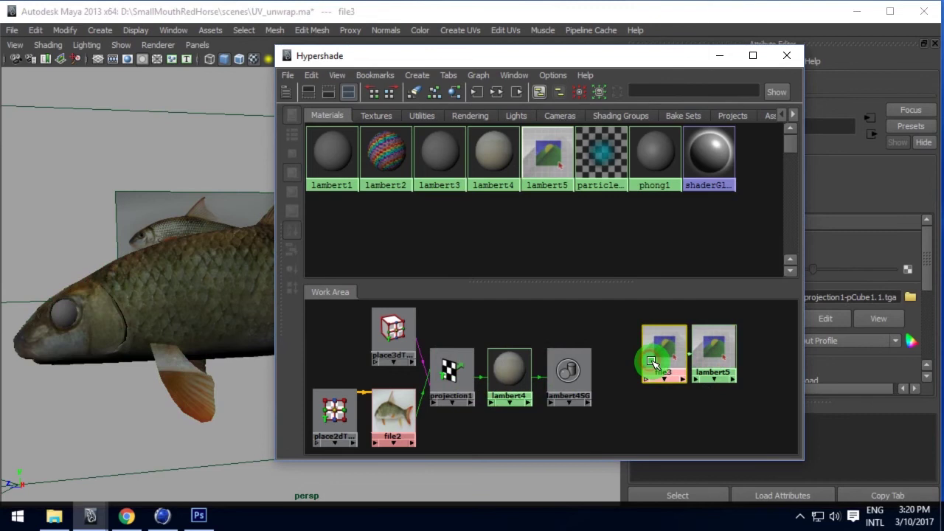
pyautogui.click(720, 55)
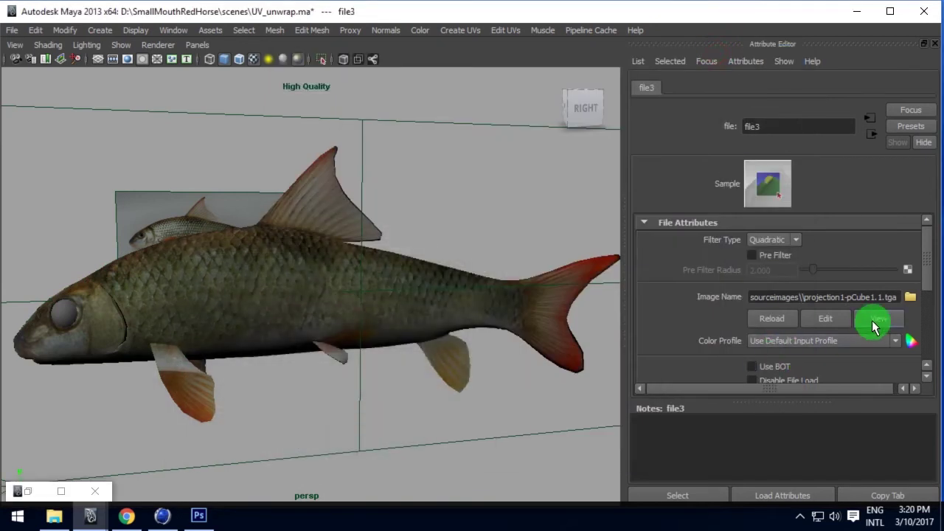
# Open projection1-pCube1.1.tga in Photoshop, checking the baked file name in Maya first
pyautogui.click(190, 523)
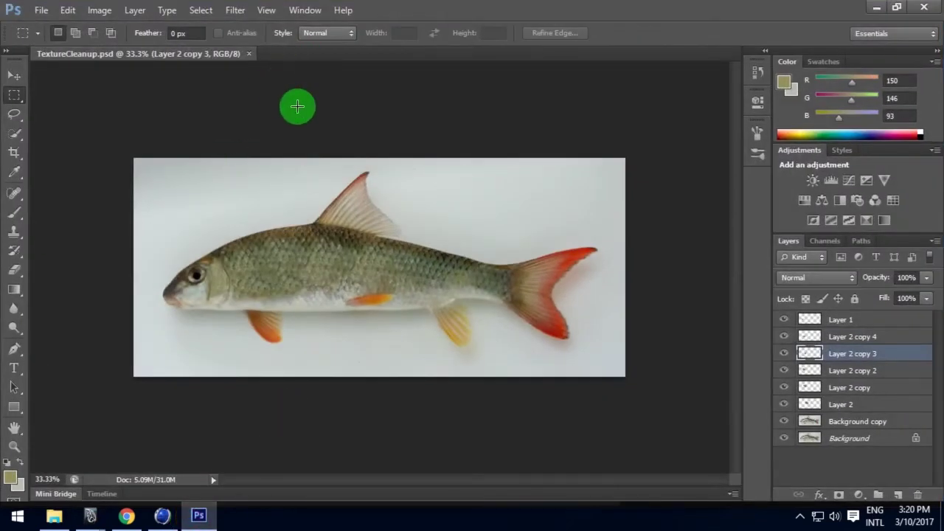
pyautogui.doubleClick(299, 109)
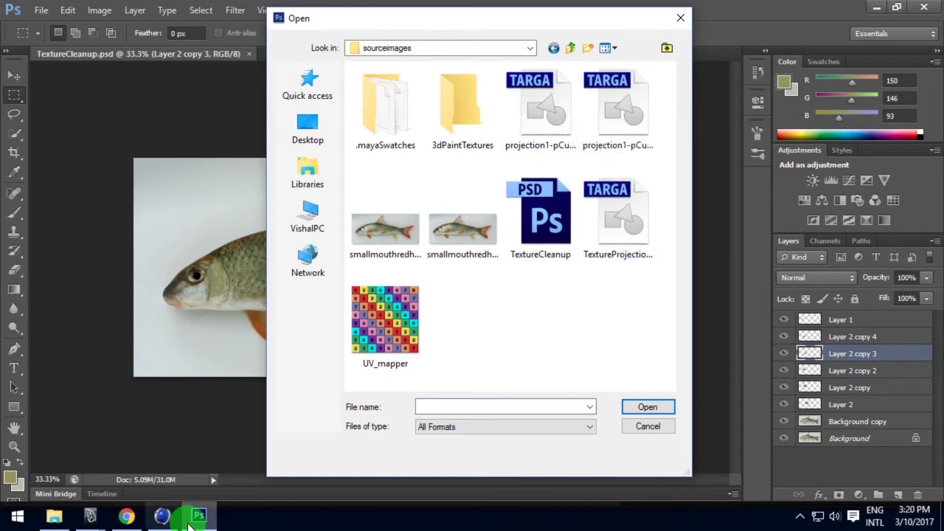
pyautogui.moveTo(90, 516)
pyautogui.click(296, 451)
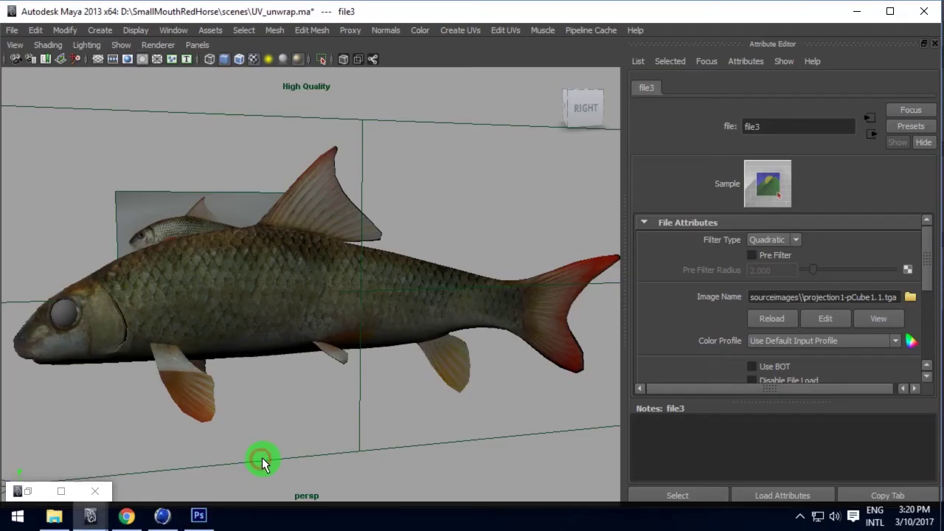
pyautogui.moveTo(814, 296); pyautogui.dragTo(921, 295)
pyautogui.click(858, 9)
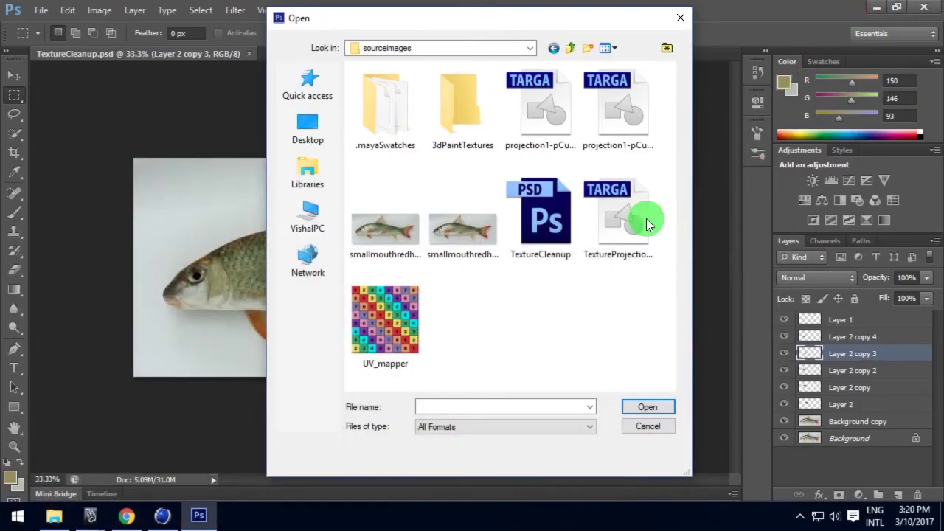
pyautogui.click(578, 126)
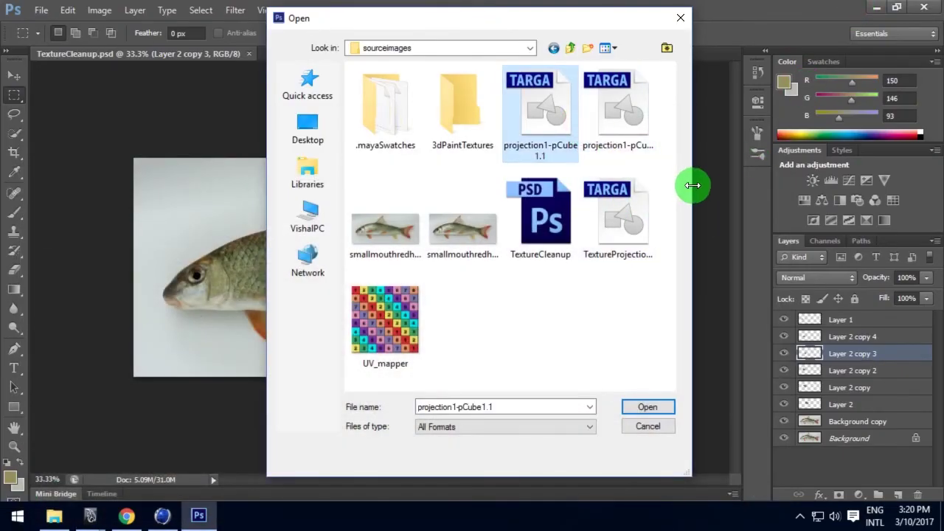
pyautogui.moveTo(693, 185); pyautogui.dragTo(812, 199)
pyautogui.click(633, 133)
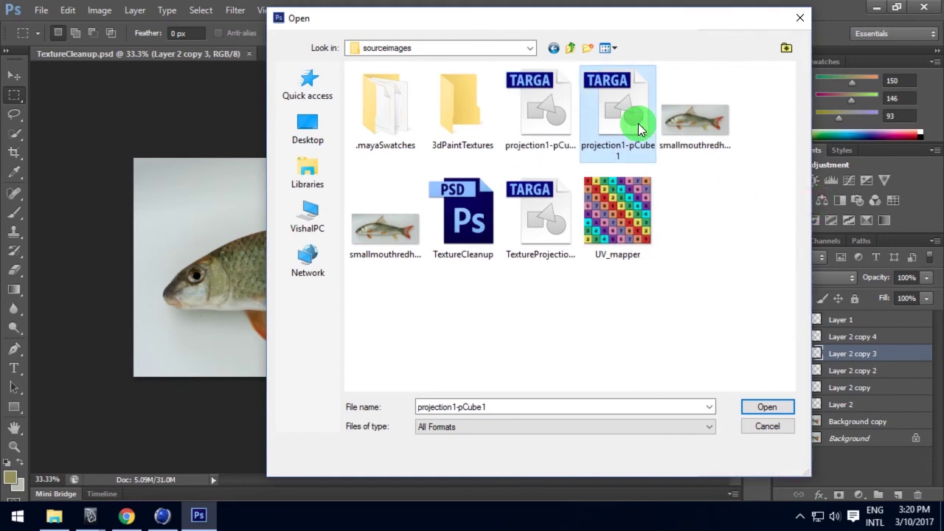
pyautogui.click(523, 115)
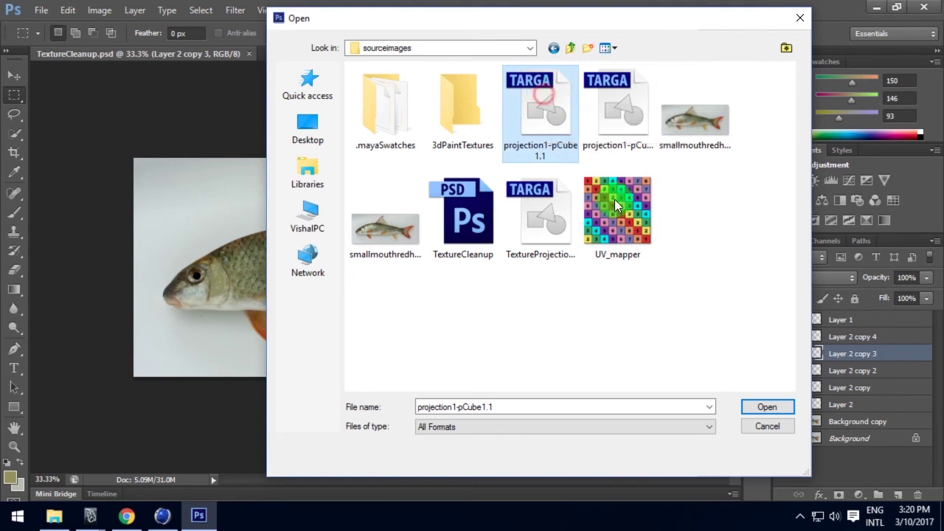
pyautogui.click(765, 406)
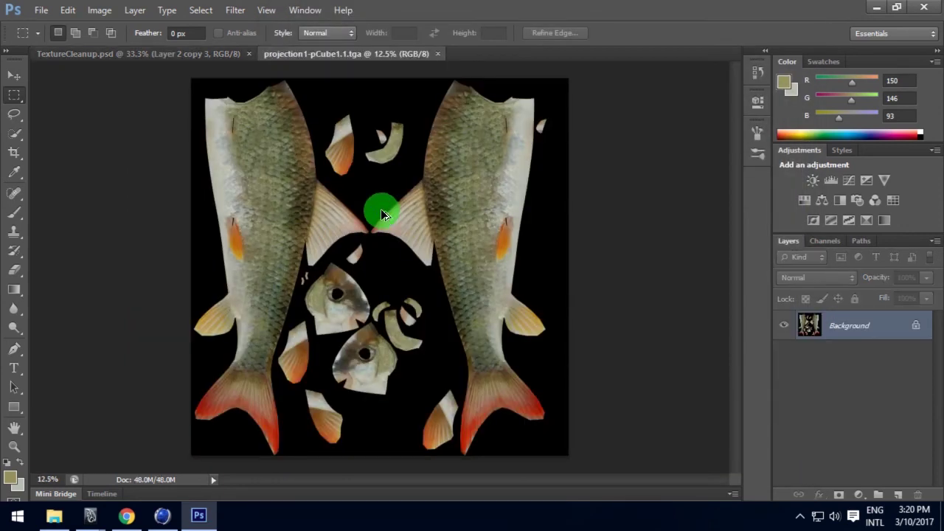
# Zoom and pan across the unwrapped fish texture, then return to Maya and close Hypershade
pyautogui.keyDown('alt'); pyautogui.scroll(6, 381, 214); pyautogui.keyUp('alt')
pyautogui.keyDown('alt'); pyautogui.scroll(-2, 381, 214); pyautogui.keyUp('alt')
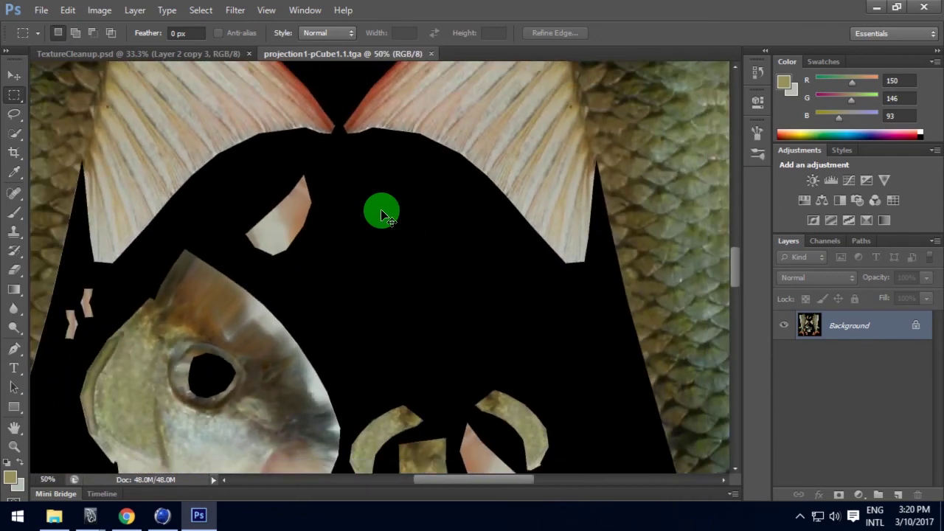
pyautogui.keyDown('alt'); pyautogui.scroll(-2, 381, 214); pyautogui.keyUp('alt')
pyautogui.moveTo(381, 211)
pyautogui.mouseDown()
pyautogui.moveTo(401, 344)
pyautogui.moveTo(416, 306)
pyautogui.moveTo(320, 169)
pyautogui.moveTo(431, 194)
pyautogui.moveTo(466, 276)
pyautogui.moveTo(509, 183)
pyautogui.moveTo(519, 363)
pyautogui.moveTo(496, 419)
pyautogui.moveTo(382, 352)
pyautogui.moveTo(502, 253)
pyautogui.moveTo(504, 236)
pyautogui.moveTo(532, 224)
pyautogui.moveTo(531, 258)
pyautogui.moveTo(394, 275)
pyautogui.moveTo(406, 342)
pyautogui.mouseUp()
pyautogui.moveTo(407, 254); pyautogui.dragTo(417, 317)
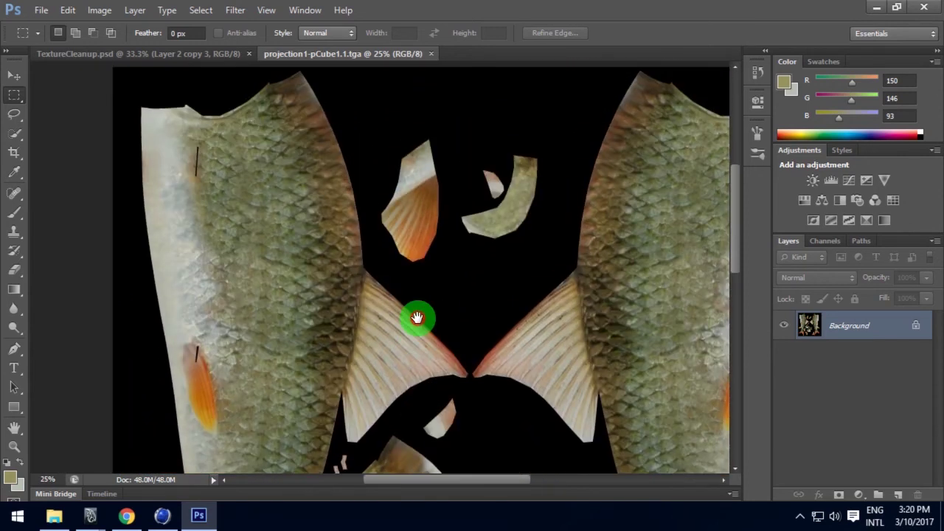
pyautogui.click(876, 7)
pyautogui.click(791, 59)
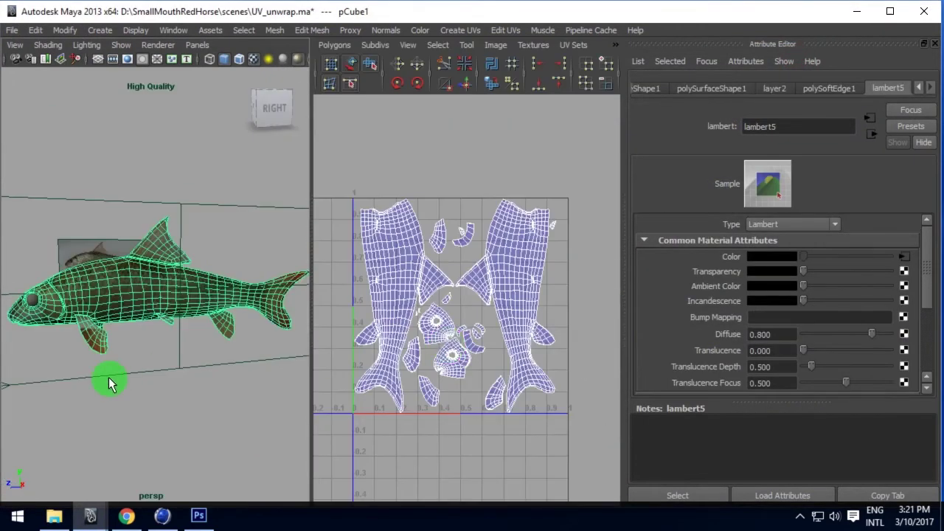
# Show the deselected fish in a single full-window perspective view without the Attribute Editor
pyautogui.press('space')
pyautogui.click(377, 485)
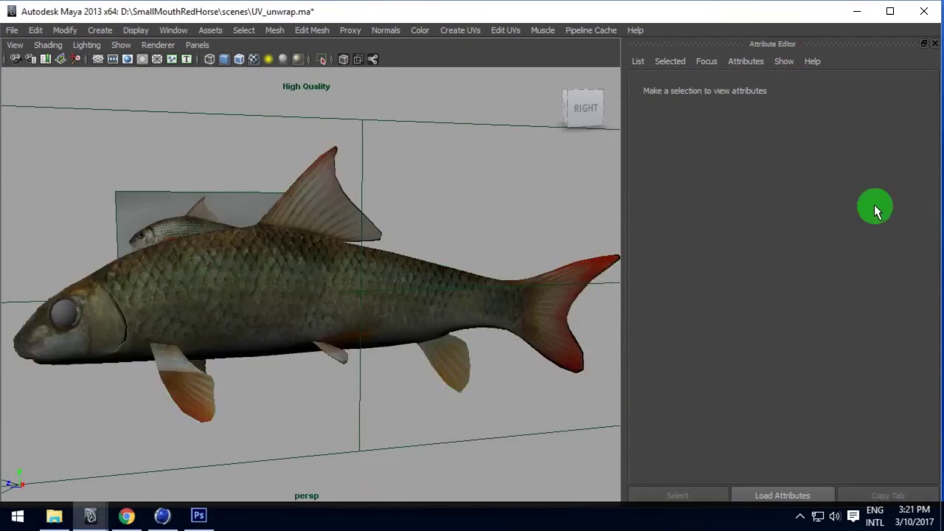
pyautogui.click(937, 48)
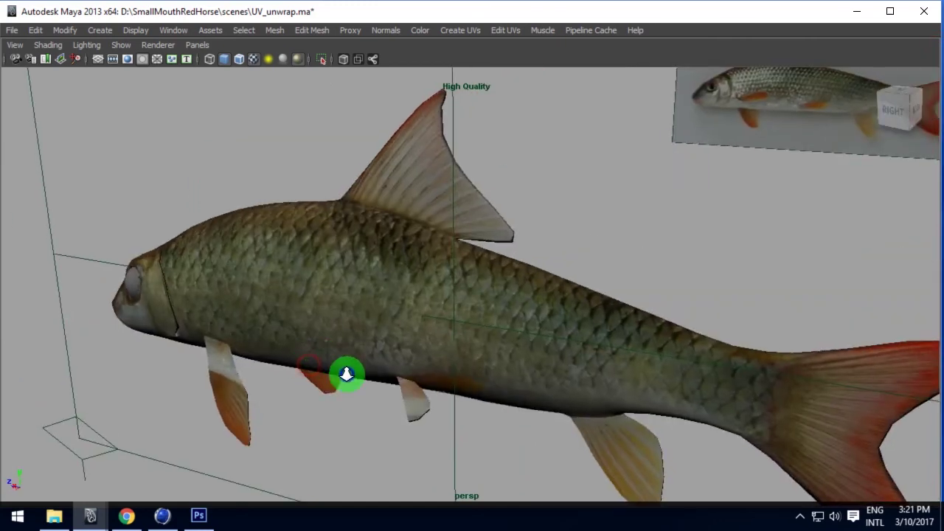
pyautogui.moveTo(366, 354)
pyautogui.keyDown('alt'); pyautogui.mouseDown(button='right')
pyautogui.moveTo(448, 308)
pyautogui.moveTo(460, 291)
pyautogui.mouseUp(button='right'); pyautogui.keyUp('alt')
pyautogui.moveTo(460, 290)
pyautogui.keyDown('alt'); pyautogui.mouseDown()
pyautogui.moveTo(444, 329)
pyautogui.moveTo(702, 332)
pyautogui.moveTo(746, 318)
pyautogui.moveTo(643, 327)
pyautogui.moveTo(612, 349)
pyautogui.moveTo(399, 350)
pyautogui.moveTo(438, 270)
pyautogui.moveTo(426, 324)
pyautogui.moveTo(465, 324)
pyautogui.mouseUp(); pyautogui.keyUp('alt')
# Switch the viewport to Default Quality Rendering and change the lighting mode, orbiting the fish
pyautogui.click(173, 45)
pyautogui.click(159, 66)
pyautogui.keyDown('alt'); pyautogui.moveTo(448, 237); pyautogui.dragTo(407, 239); pyautogui.keyUp('alt')
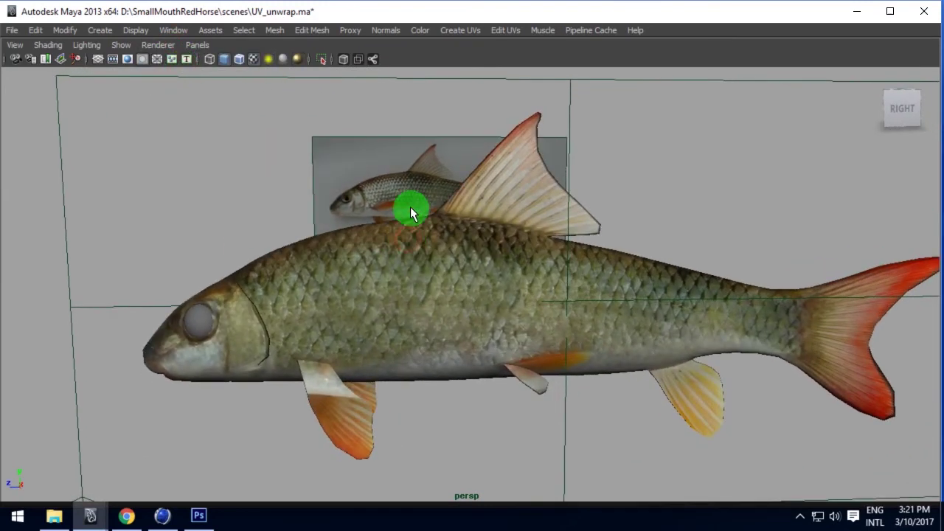
pyautogui.click(87, 45)
pyautogui.click(88, 105)
pyautogui.moveTo(355, 258)
pyautogui.keyDown('alt'); pyautogui.mouseDown()
pyautogui.moveTo(377, 263)
pyautogui.moveTo(342, 259)
pyautogui.moveTo(341, 276)
pyautogui.moveTo(481, 312)
pyautogui.moveTo(322, 247)
pyautogui.moveTo(476, 268)
pyautogui.moveTo(373, 293)
pyautogui.moveTo(361, 229)
pyautogui.moveTo(342, 261)
pyautogui.moveTo(198, 264)
pyautogui.moveTo(206, 247)
pyautogui.moveTo(270, 211)
pyautogui.moveTo(319, 254)
pyautogui.moveTo(526, 293)
pyautogui.moveTo(645, 296)
pyautogui.moveTo(512, 308)
pyautogui.moveTo(341, 296)
pyautogui.moveTo(458, 295)
pyautogui.moveTo(433, 298)
pyautogui.mouseUp(); pyautogui.keyUp('alt')
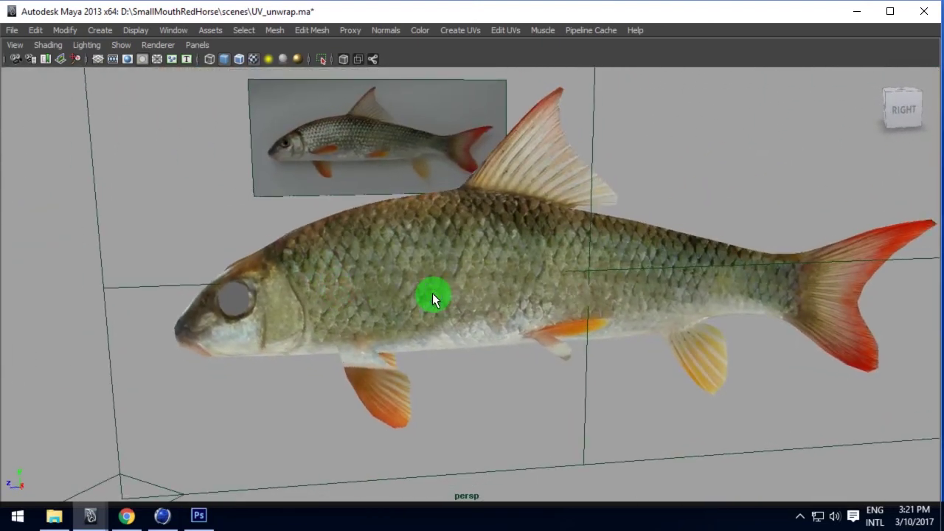